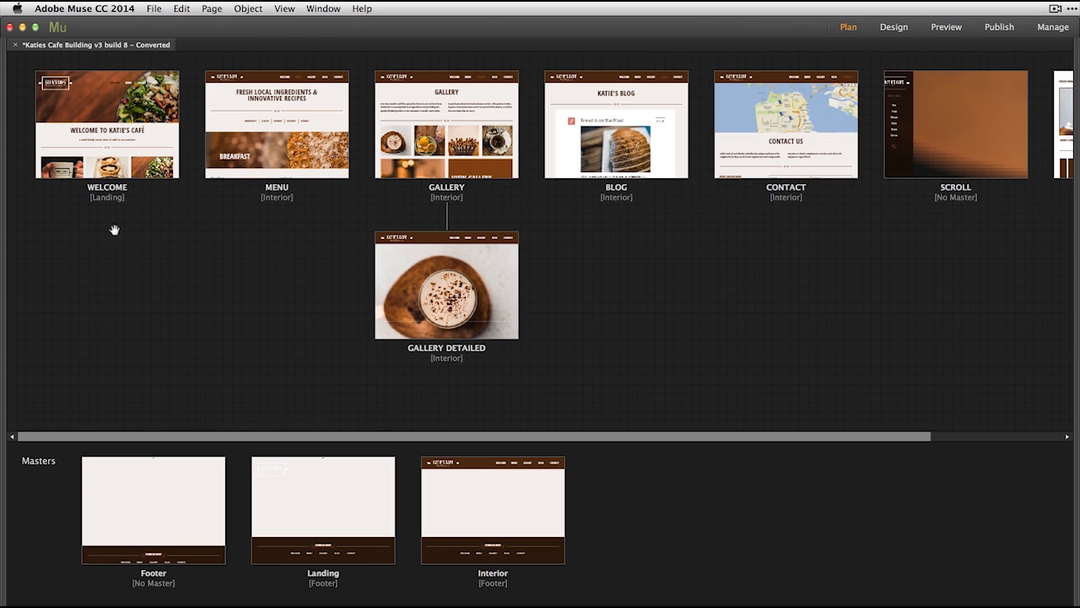
Step: Bring up the WELCOME page's Page Properties and review its Layout and Metadata sections
left_click(88, 145)
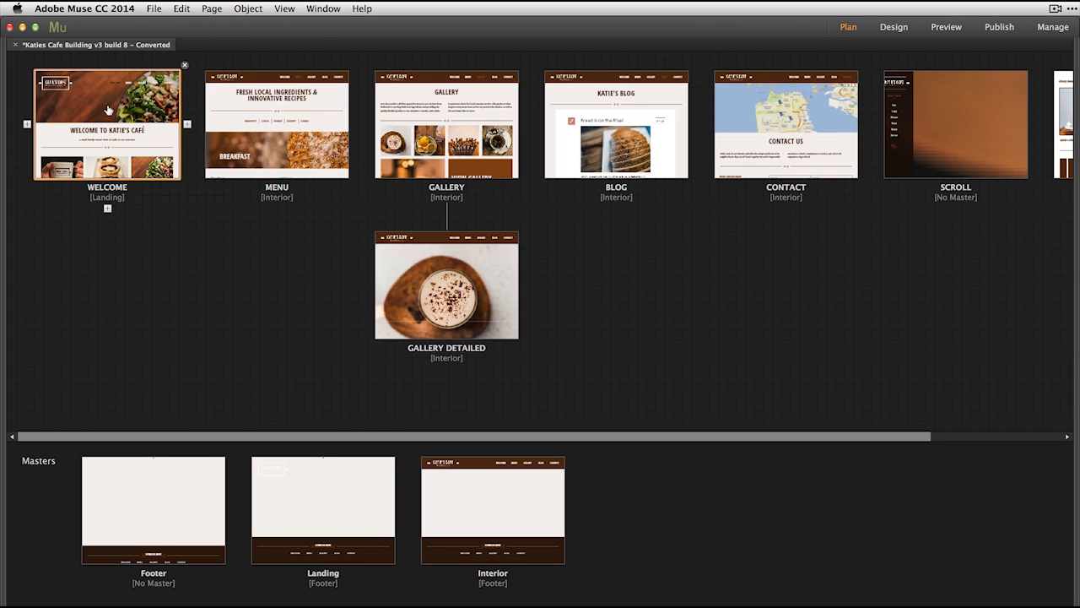
right_click(111, 113)
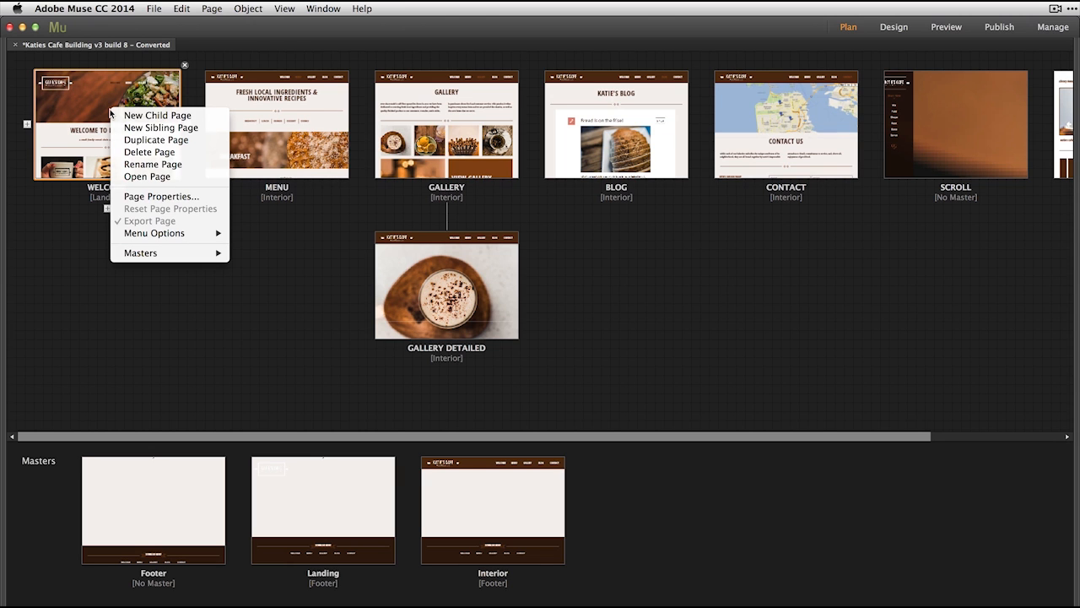
left_click(165, 197)
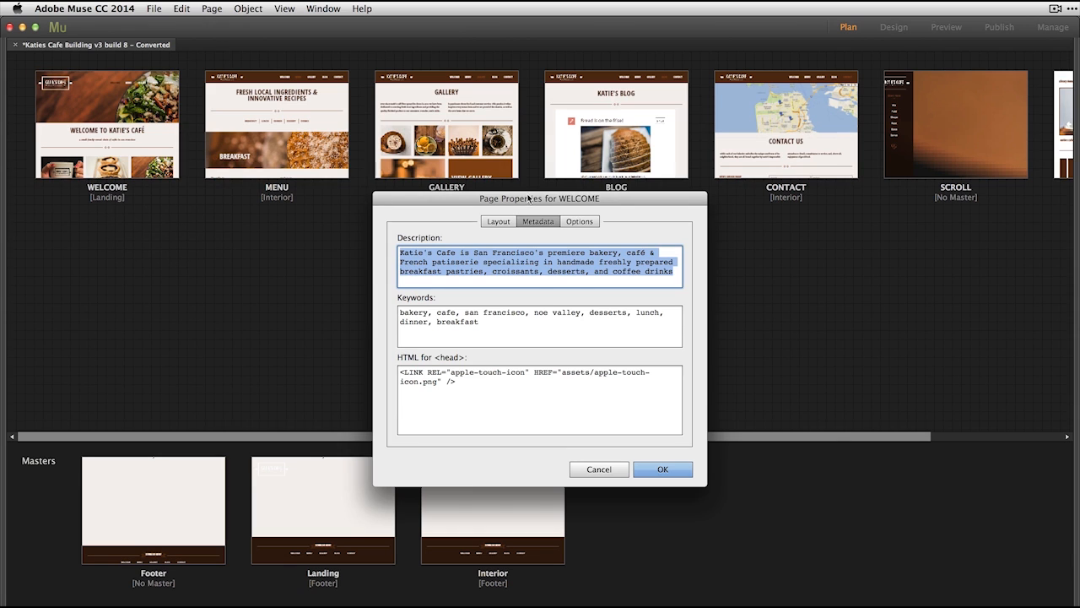
left_click_drag(529, 200, 506, 123)
left_click(474, 145)
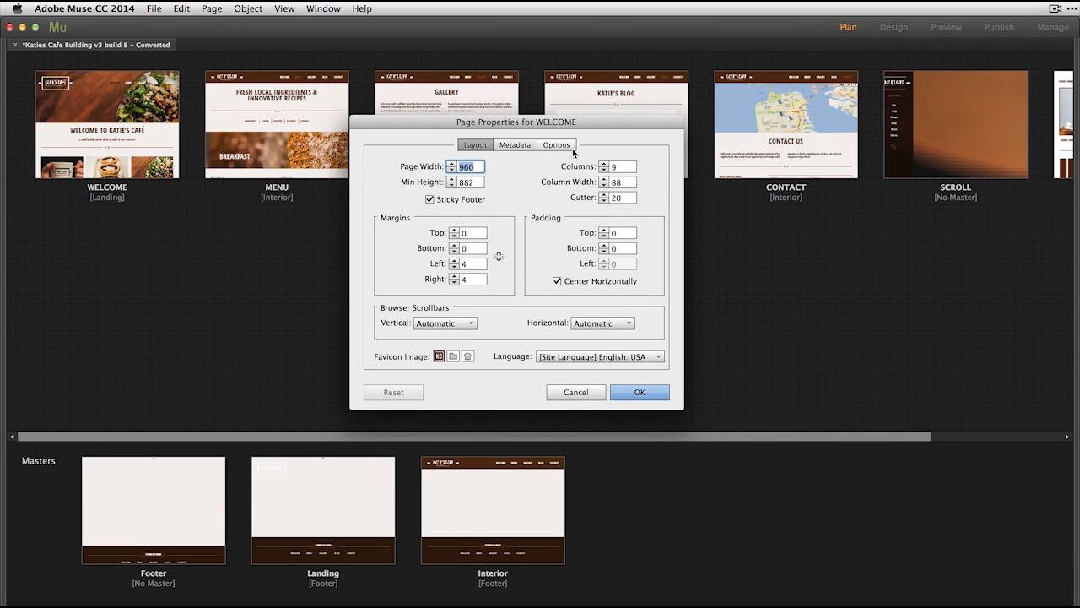
left_click(515, 145)
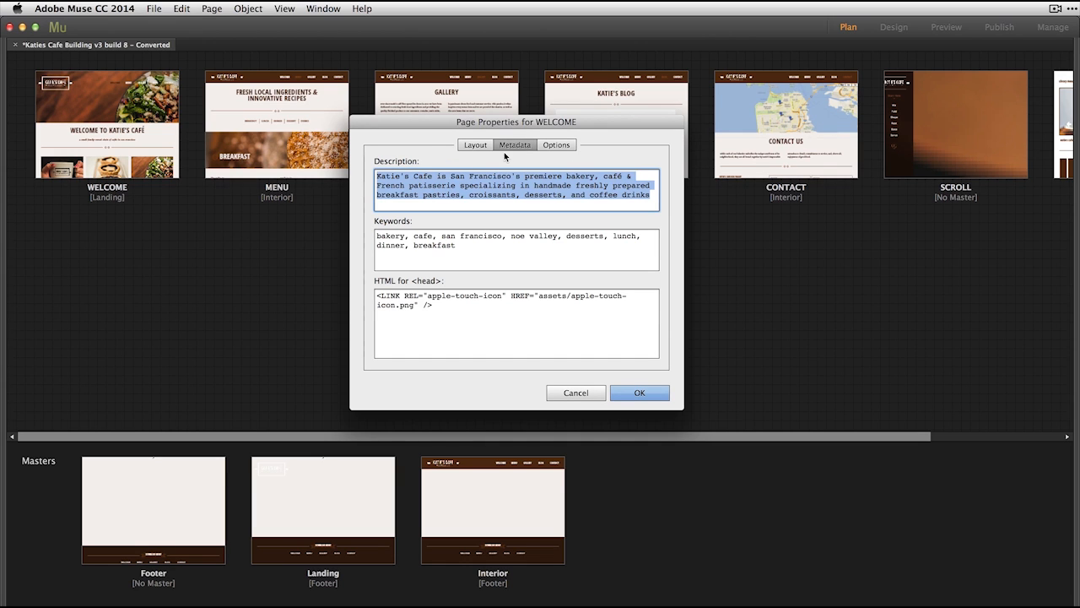
Step: Review the description and keywords metadata, then switch to Chrome's Google results for katies cafe noe valley
double_click(438, 184)
left_click(438, 184)
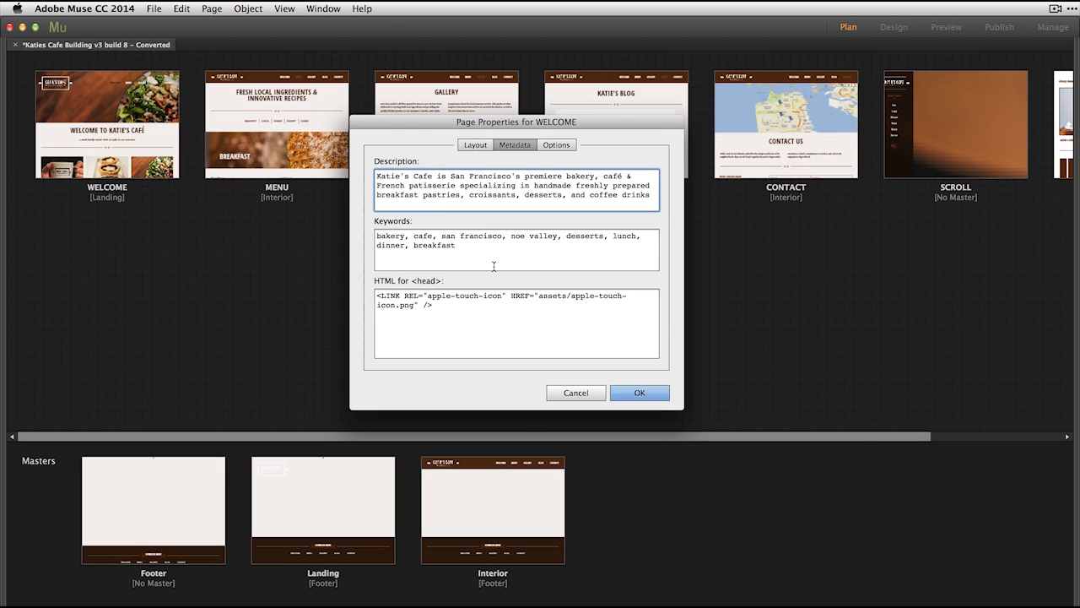
left_click_drag(475, 251, 368, 238)
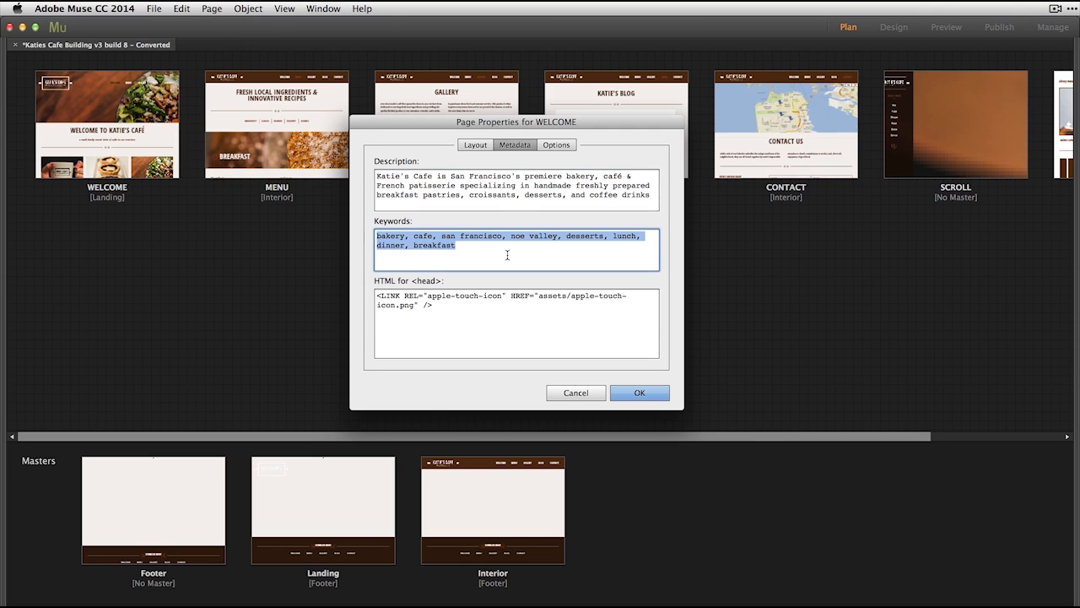
left_click(507, 256)
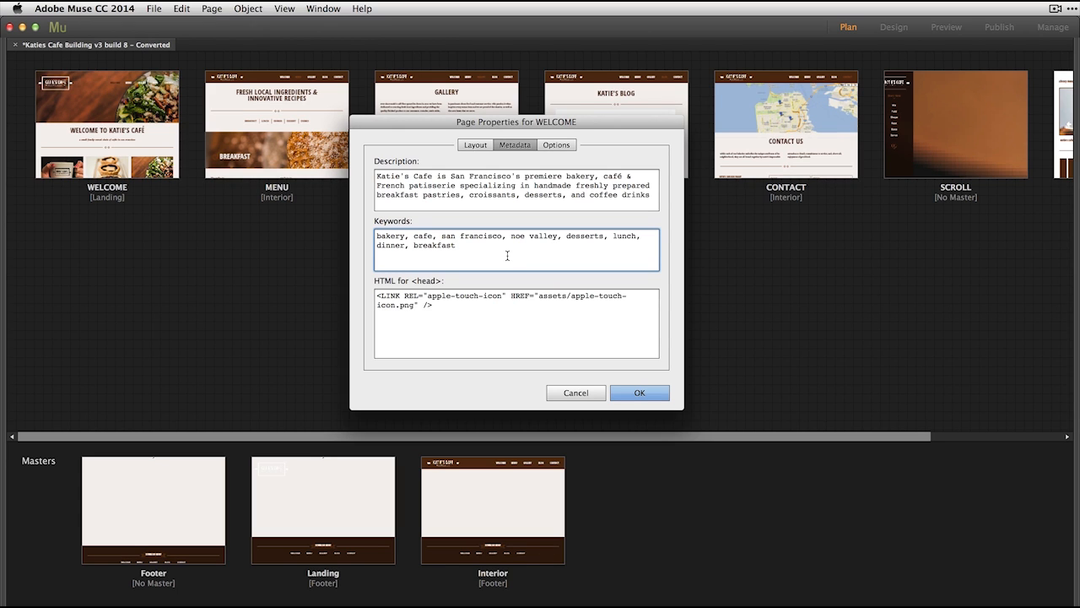
key("cmd+Tab")
key("super+Tab")
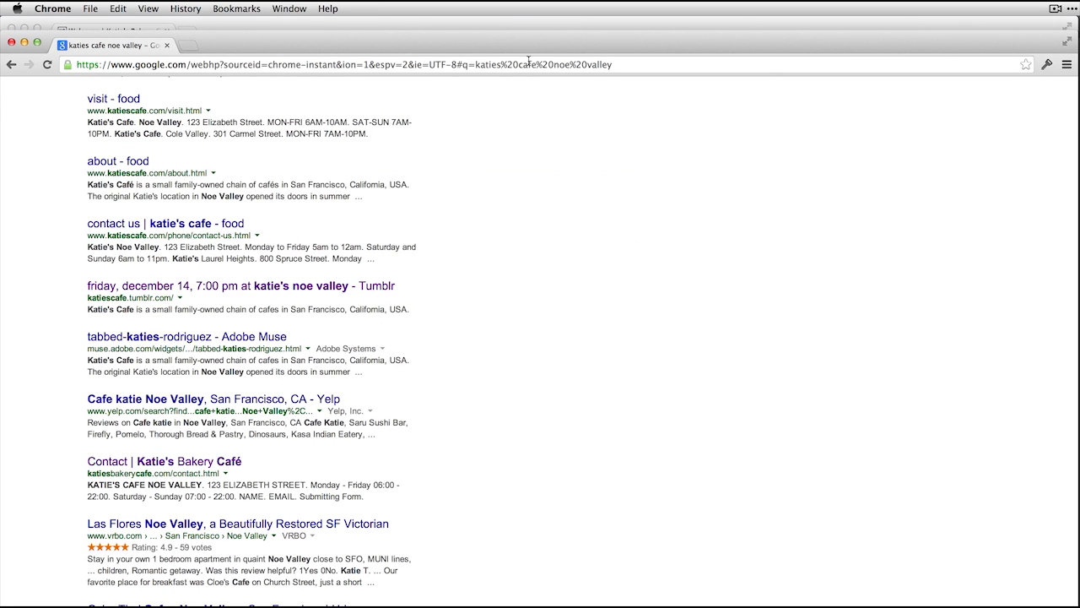
Step: Highlight the Adobe Muse search result's snippet in maximized Chrome, then return to Muse's page properties
double_click(486, 40)
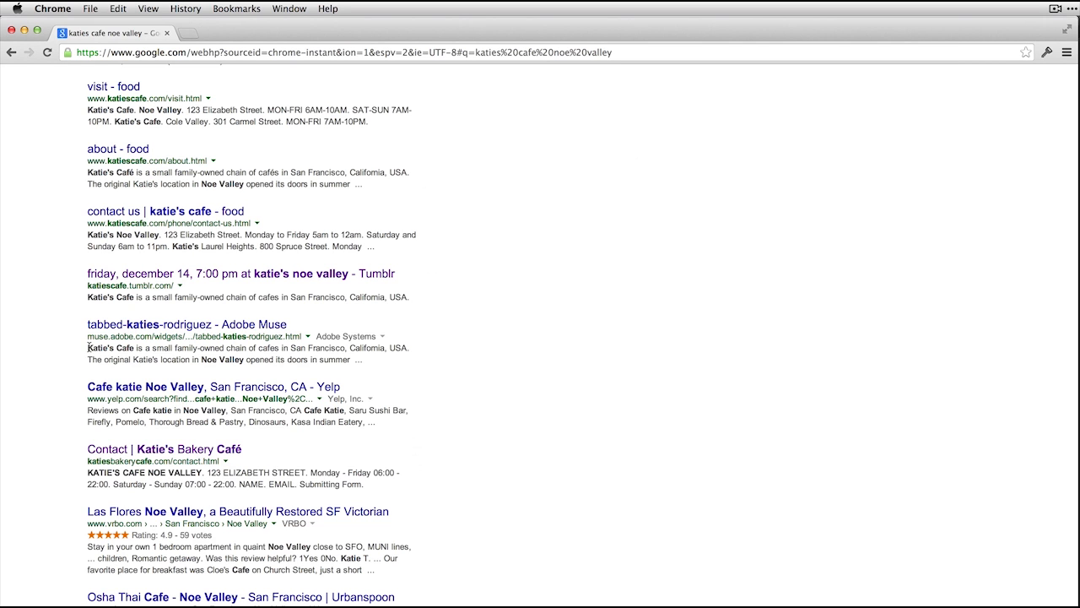
left_click_drag(89, 346, 362, 359)
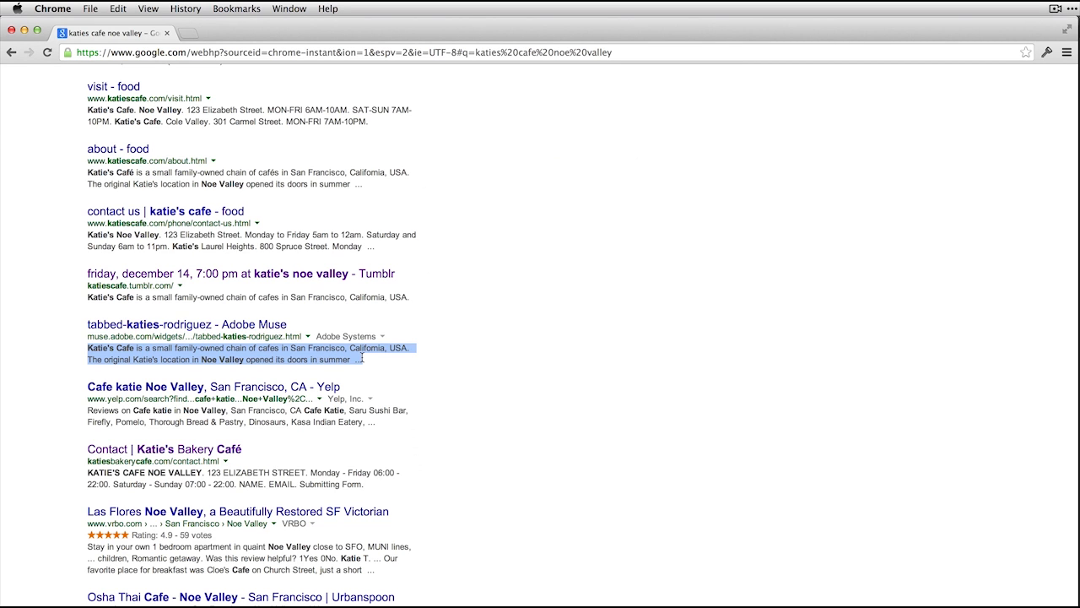
key("super+Tab")
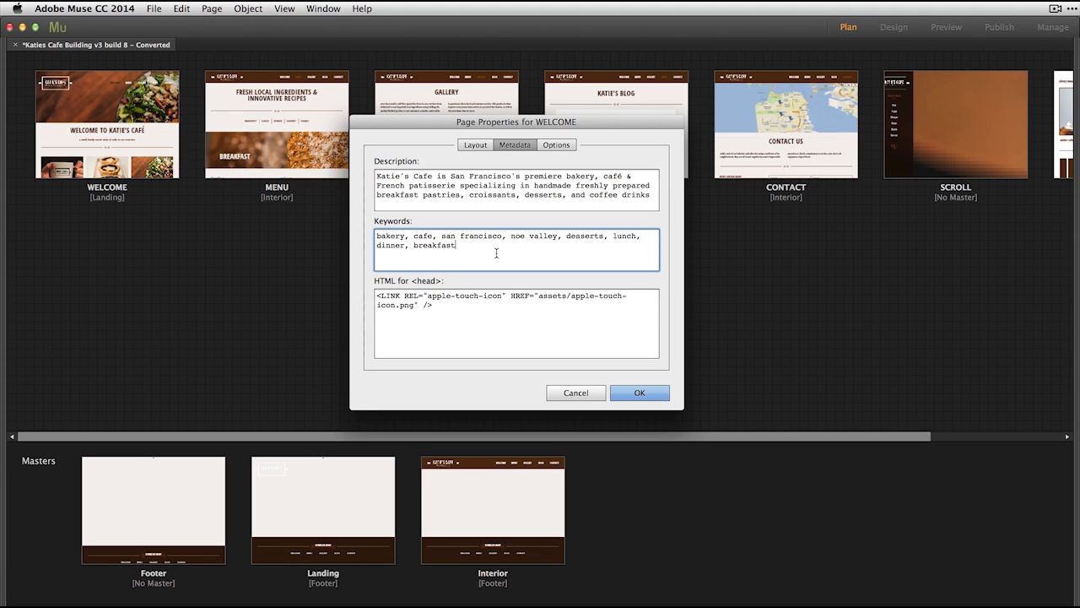
Step: Confirm the WELCOME page properties with OK, returning to the site plan
left_click(638, 392)
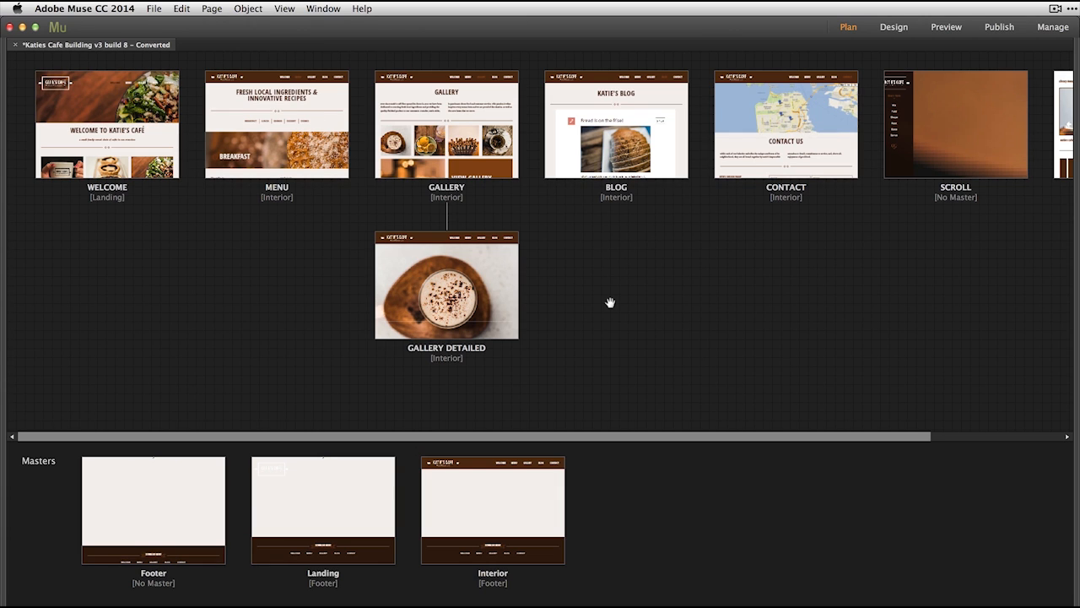
right_click(97, 125)
left_click(142, 206)
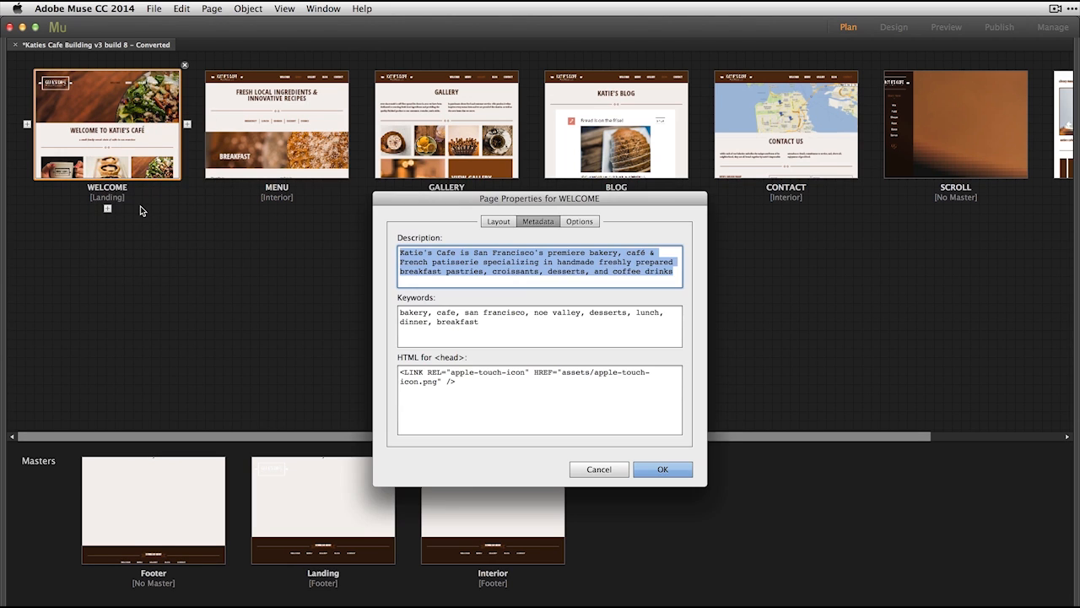
left_click(499, 222)
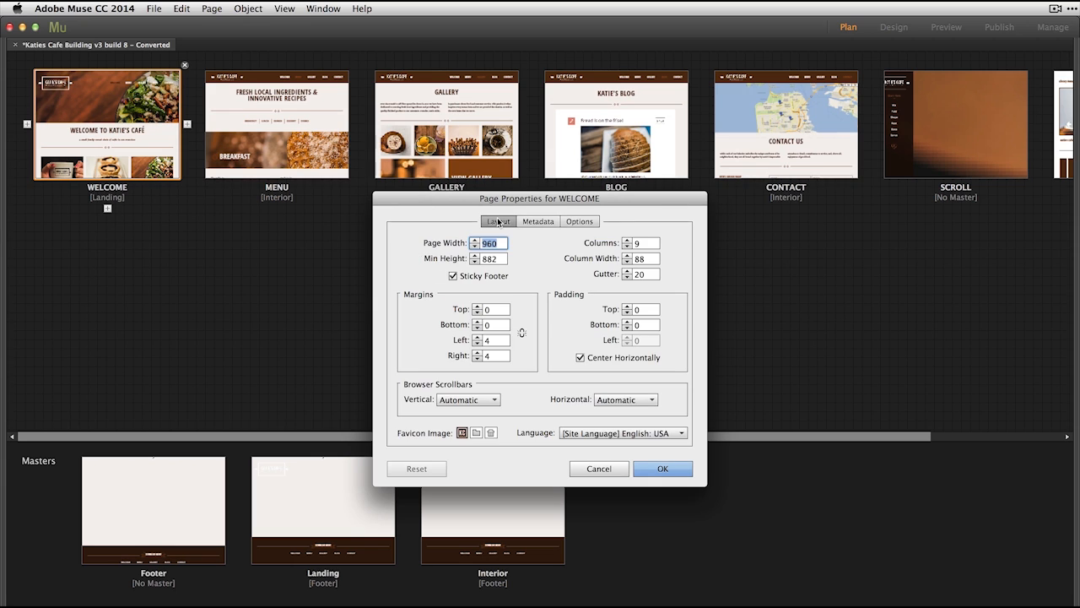
left_click(581, 222)
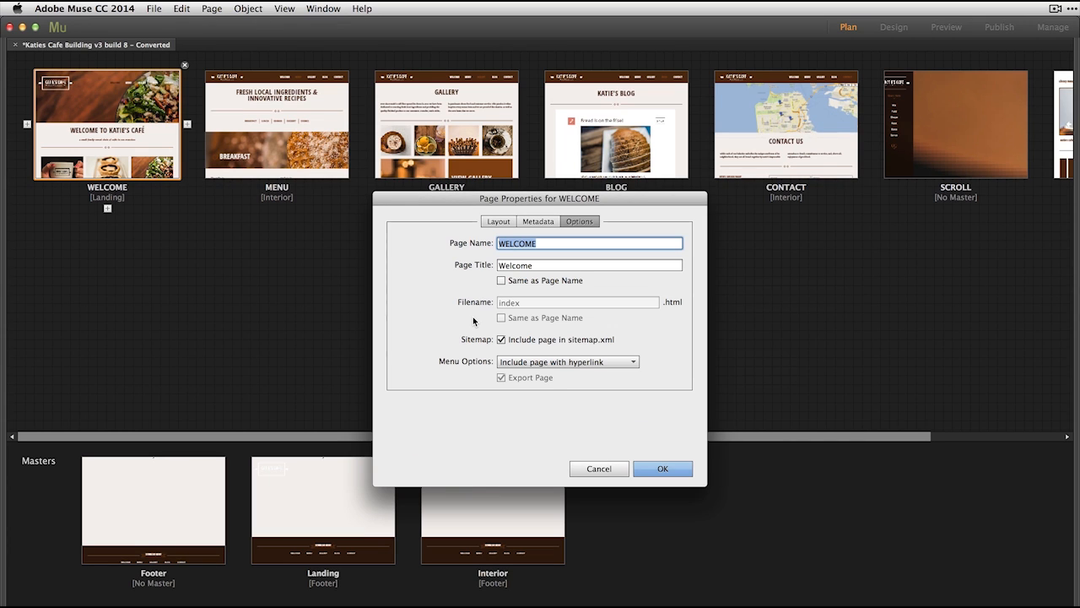
left_click(608, 469)
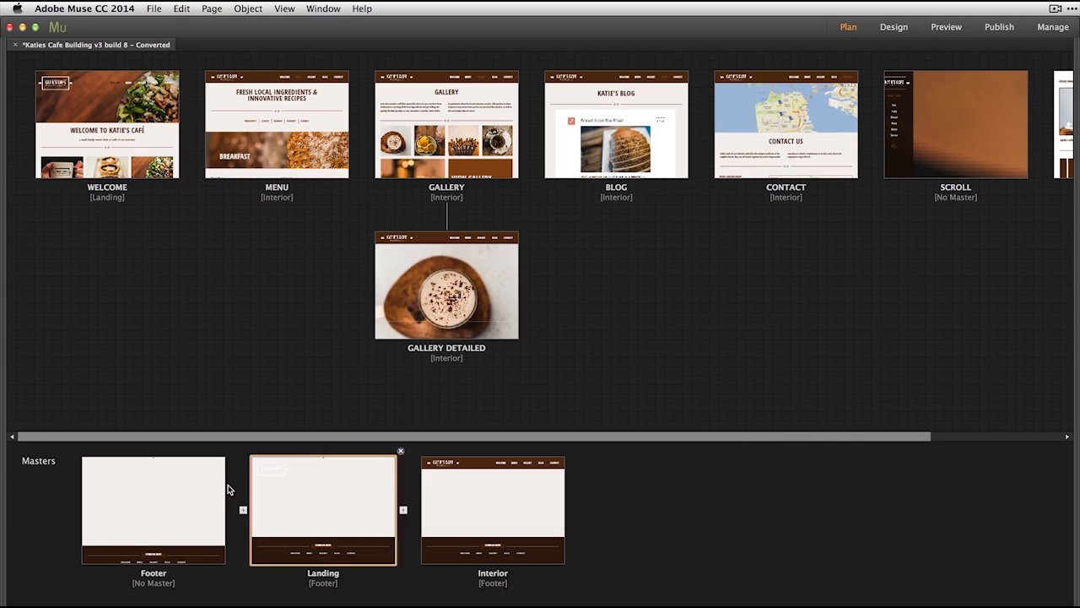
right_click(129, 510)
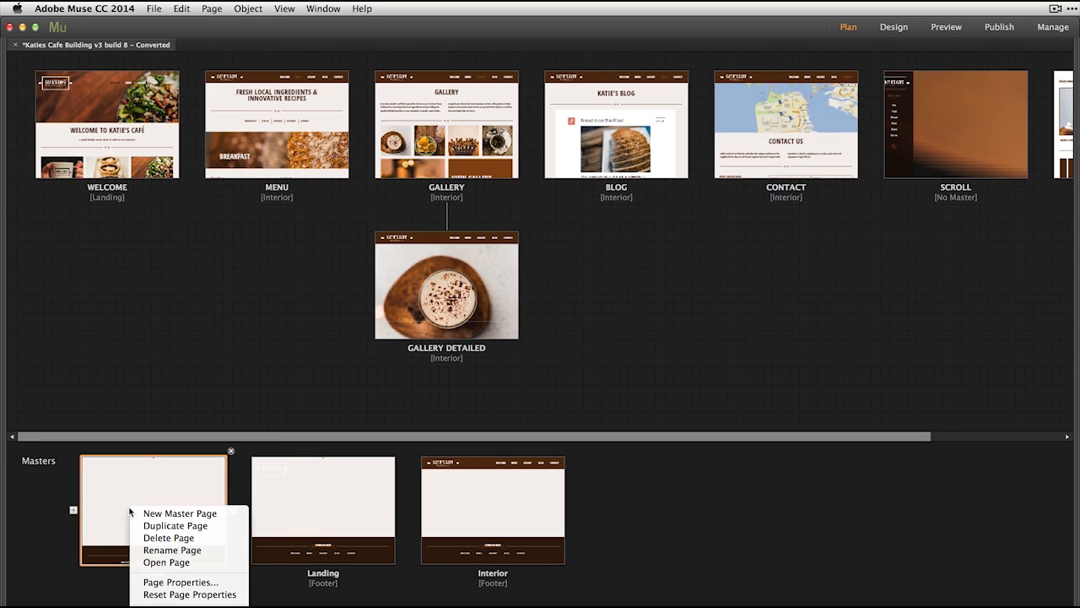
left_click(202, 582)
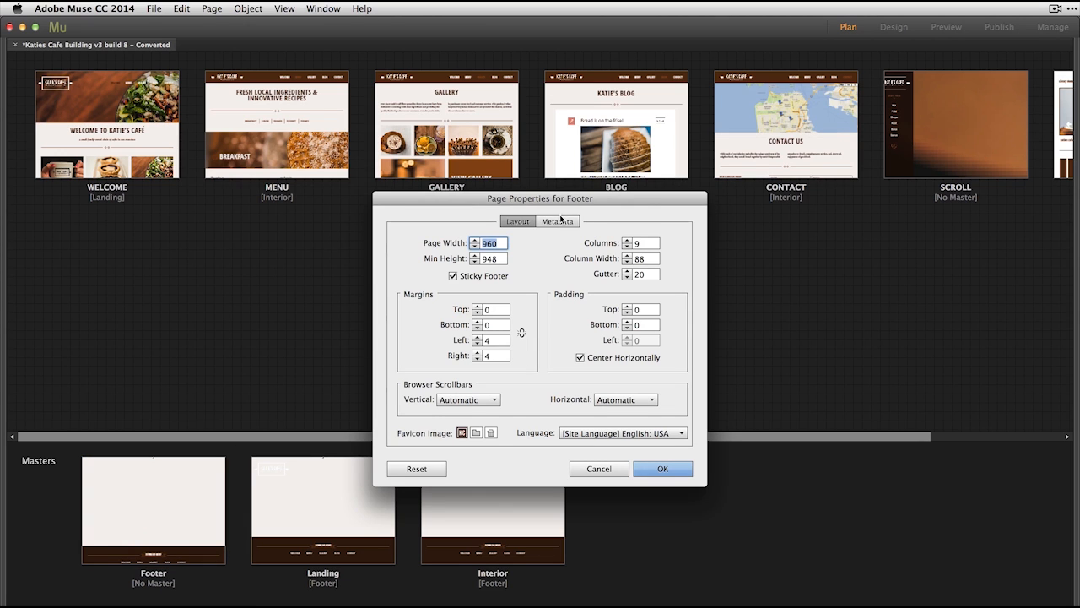
left_click(557, 222)
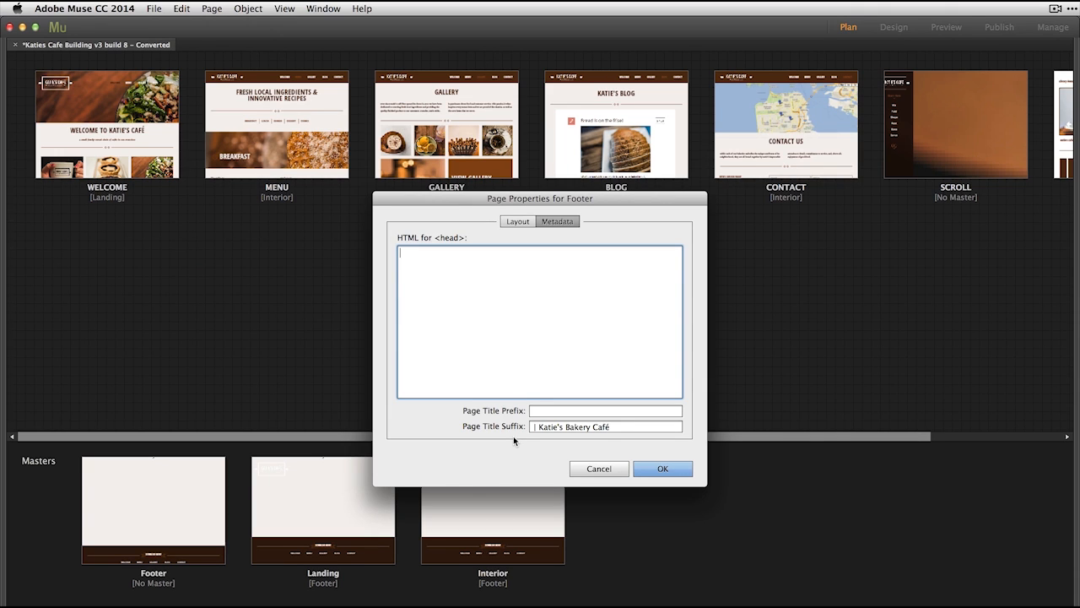
left_click(591, 469)
Step: Bring up the MENU page's Page Properties from the site plan
right_click(62, 91)
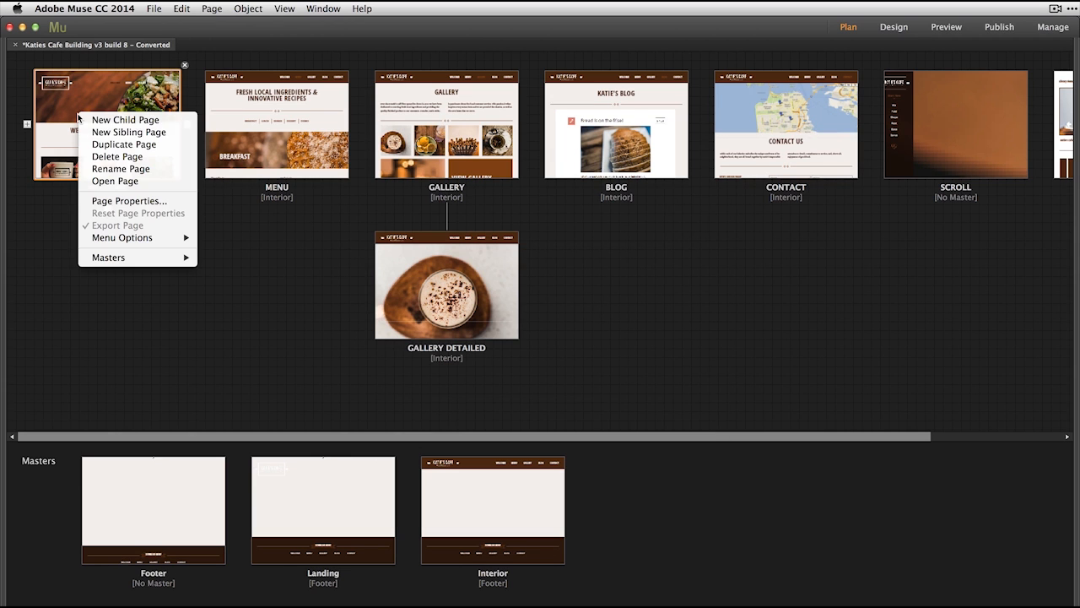
left_click(270, 131)
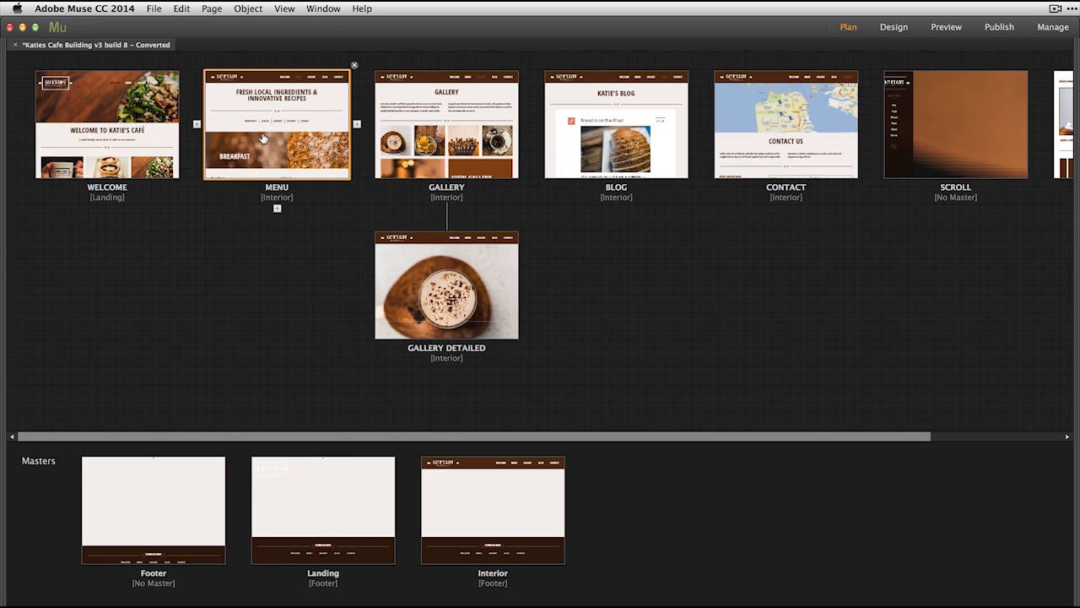
right_click(272, 128)
left_click(328, 218)
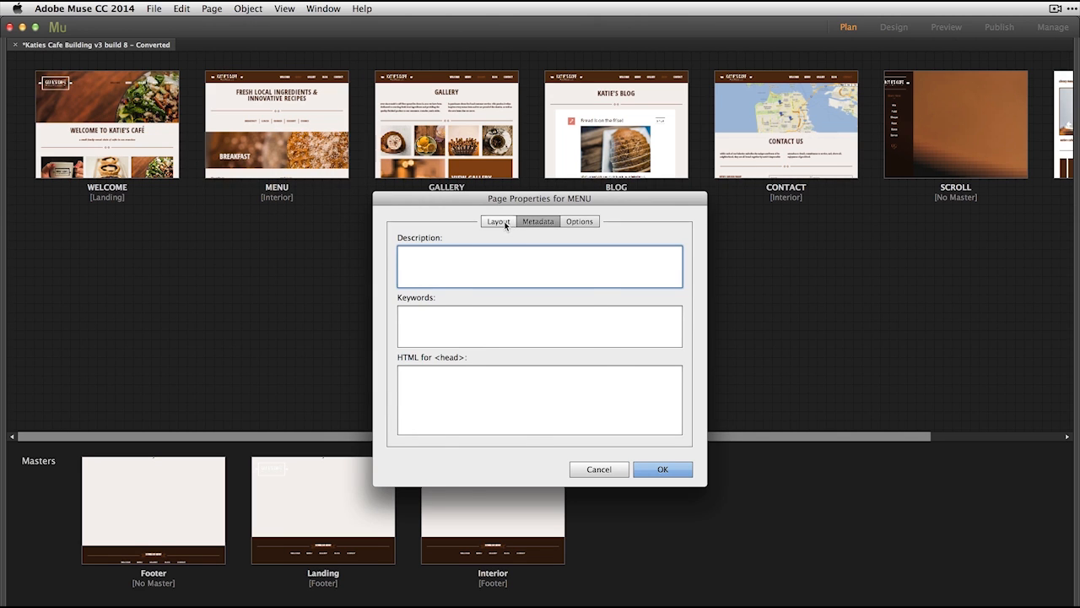
Step: Review MENU's Layout and Options sections, close without changes, and open the WELCOME page for design
left_click(502, 222)
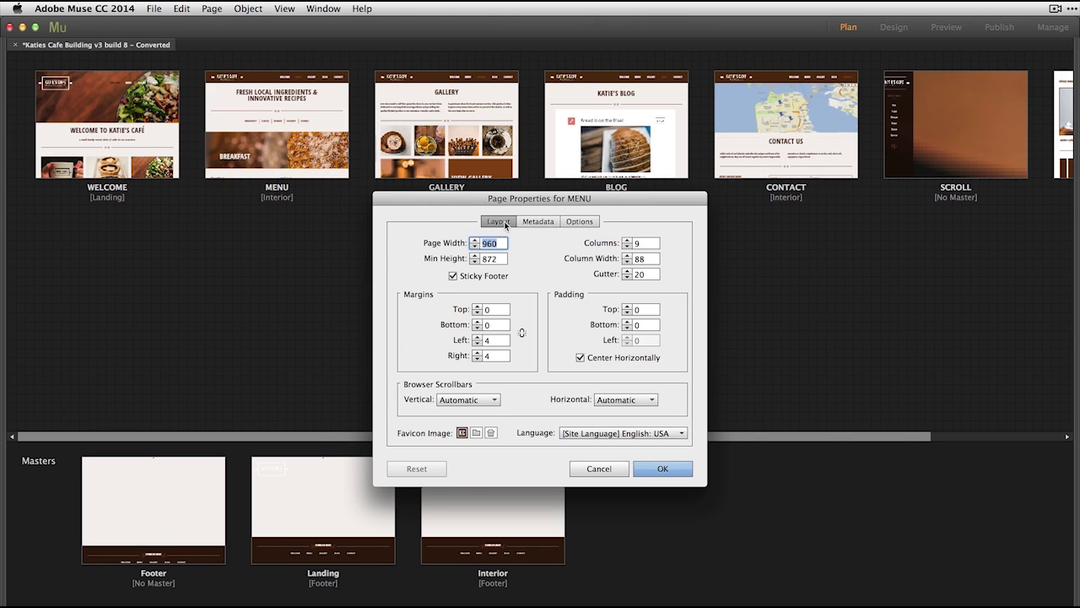
left_click(577, 223)
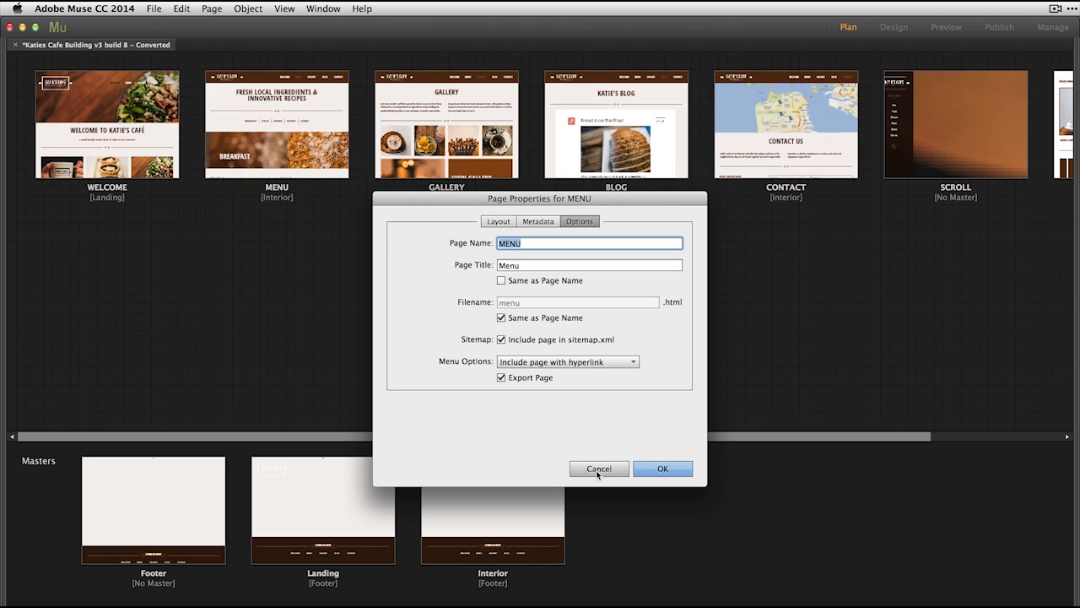
left_click(539, 300)
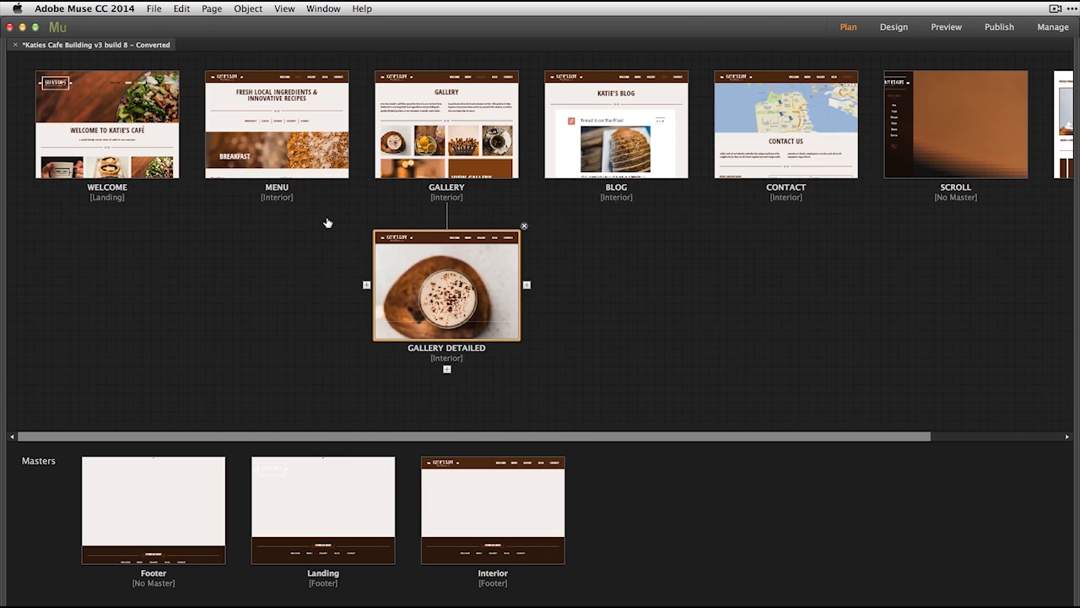
double_click(141, 147)
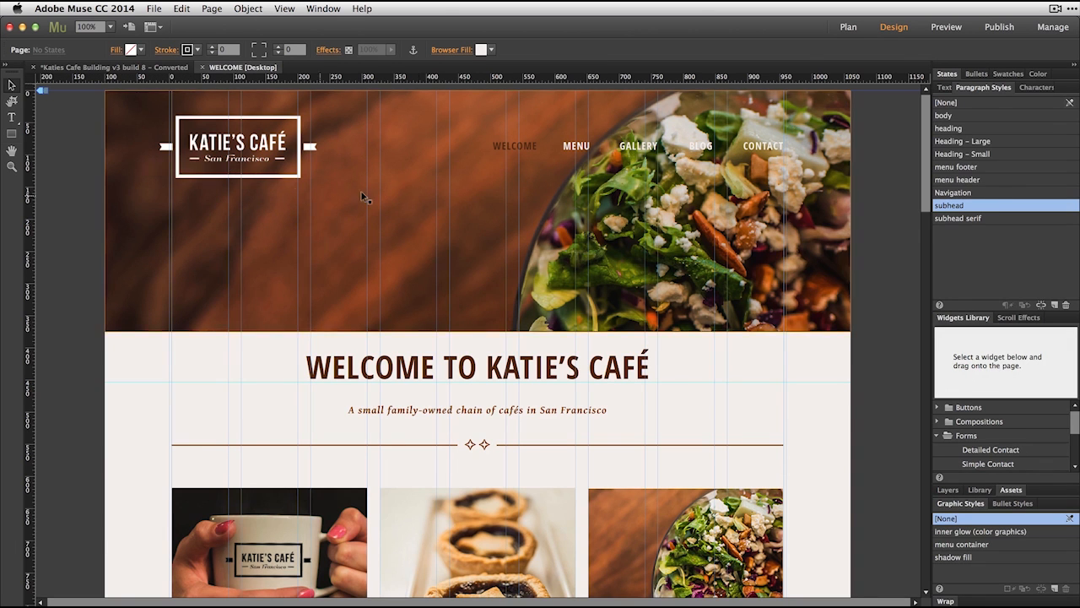
scroll(415, 193, "down", 3)
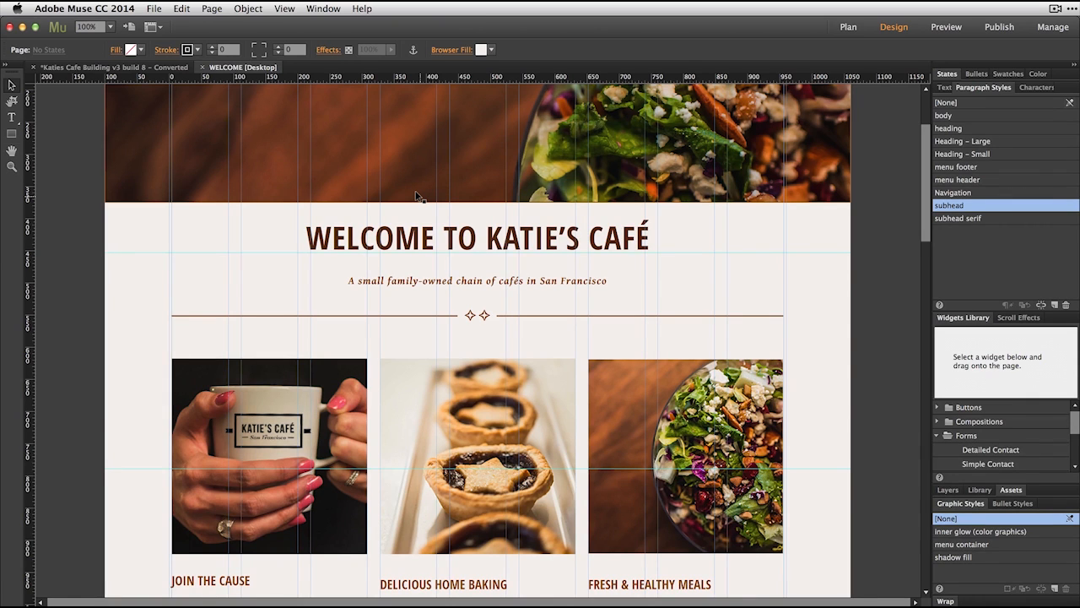
Step: Select the WELCOME TO KATIE'S CAFÉ heading to show its heading paragraph style
left_click(399, 233)
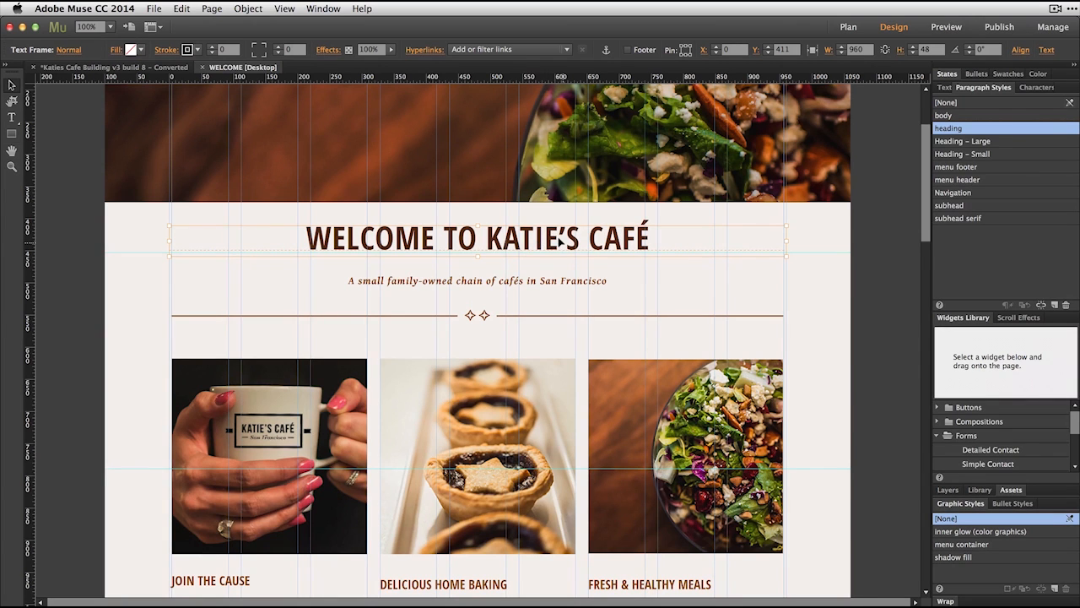
scroll(558, 236, "down", 2)
scroll(558, 236, "down", 3)
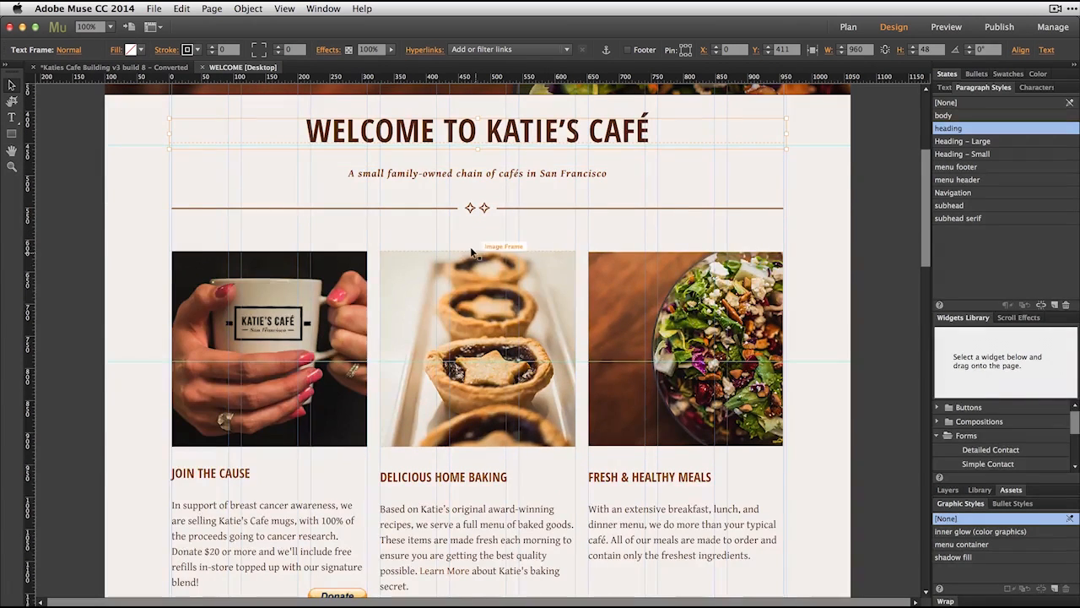
Step: Give the JOIN THE CAUSE mug photo the alternative text 'Katies Breast Cancer Awarenes Fund Raiser'
left_click(256, 303)
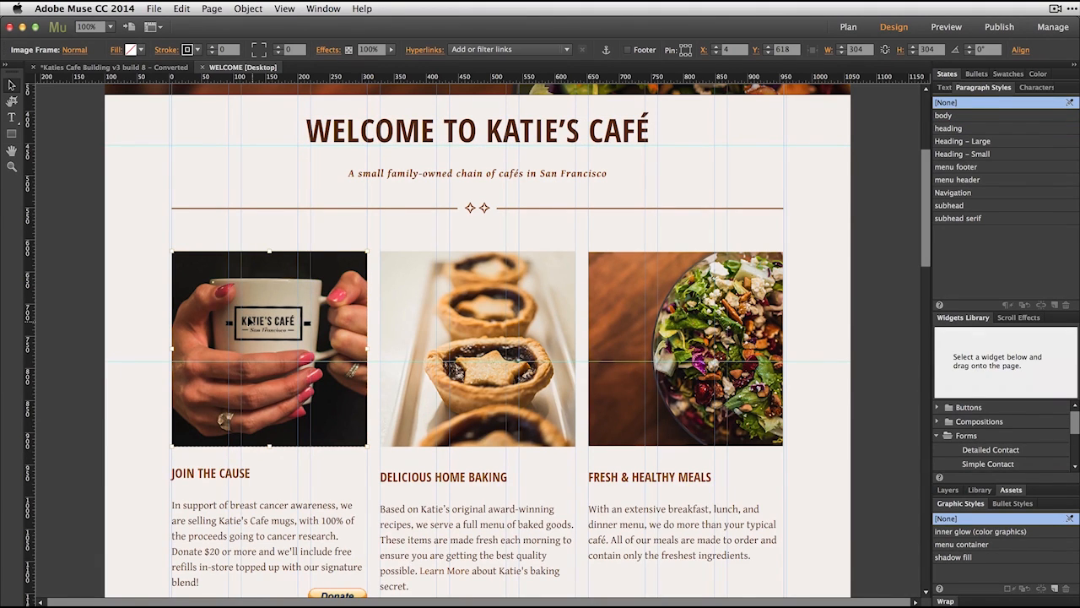
scroll(250, 322, "down", 2)
scroll(250, 319, "down", 3)
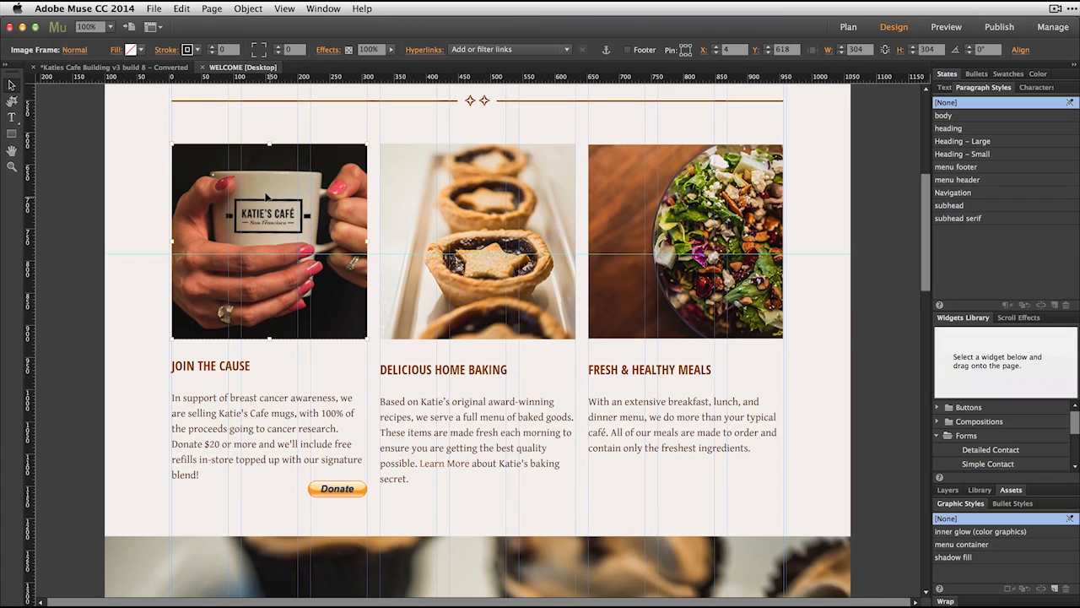
right_click(268, 196)
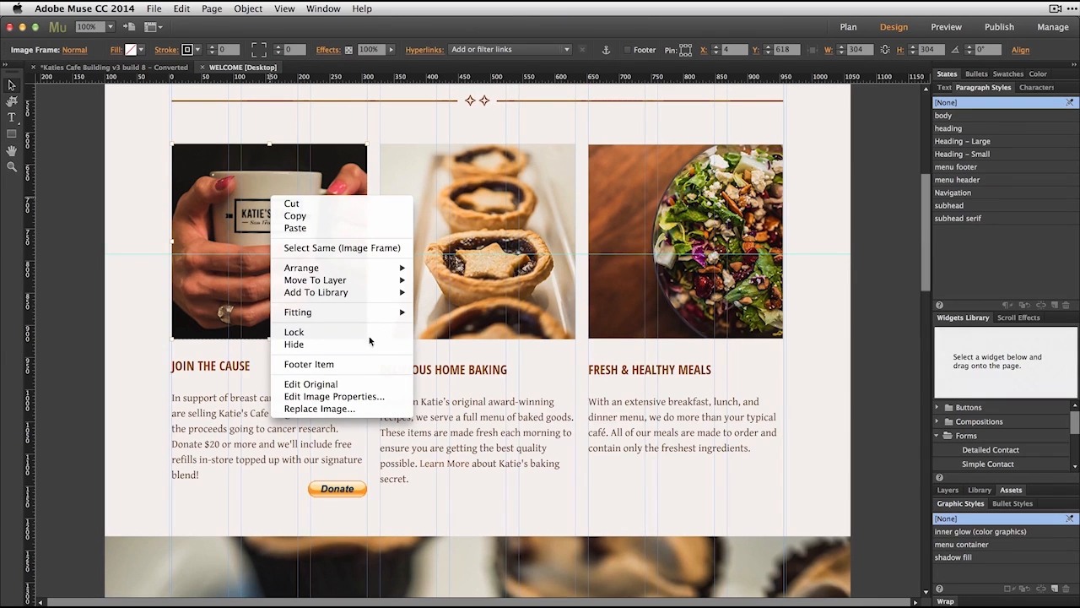
left_click(331, 397)
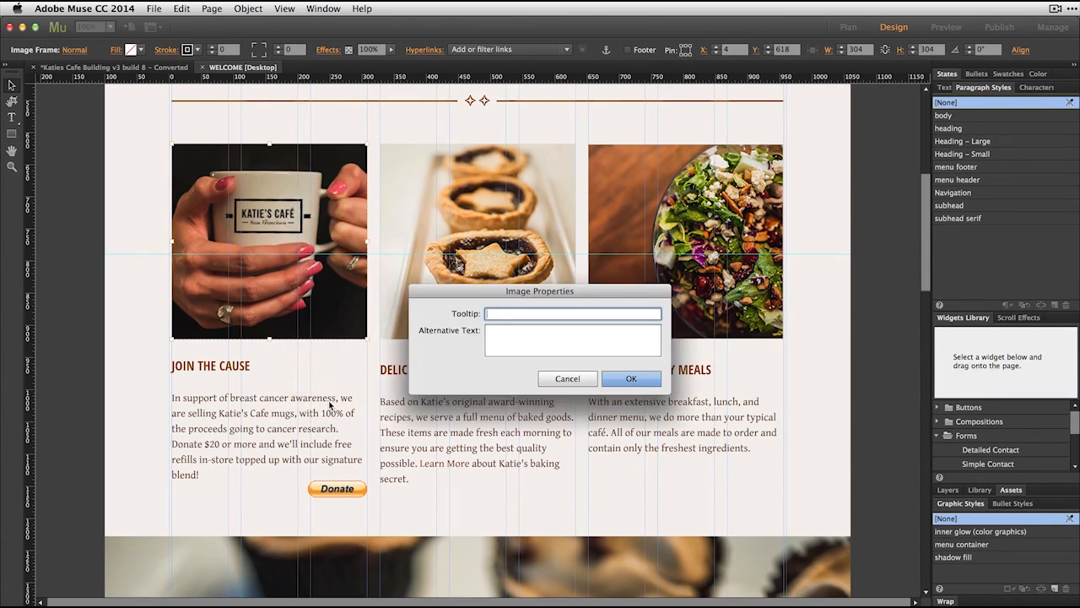
left_click(514, 334)
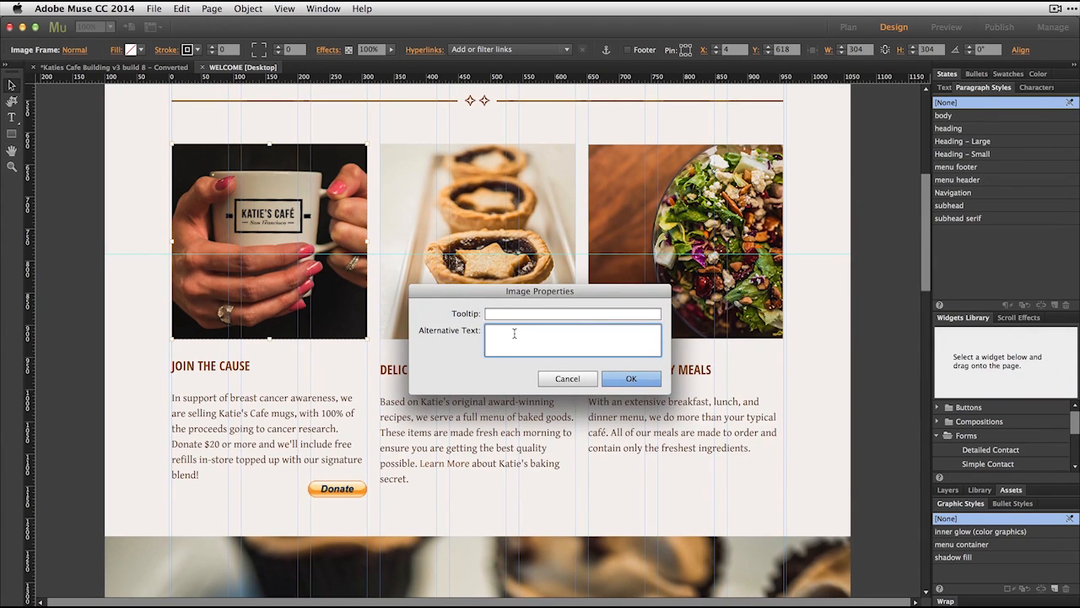
type("K")
type("aite")
key("BackSpace")
key("BackSpace")
type("ties Breas")
type("t Cancer Aw")
type("arenes ")
type("Fund r")
key("BackSpace")
type("Raiser")
left_click(624, 378)
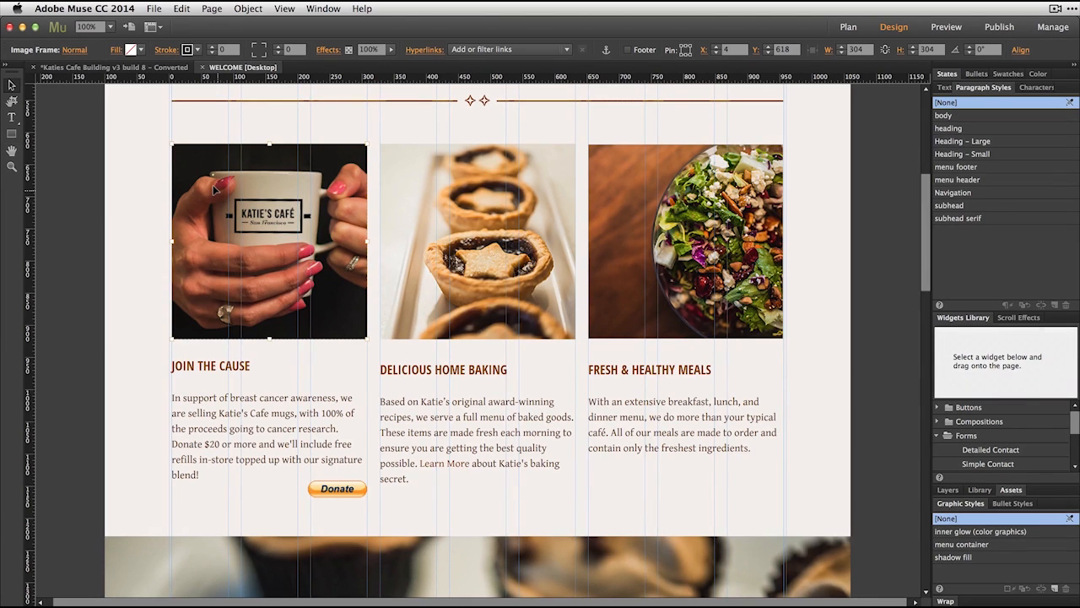
key("super+minus")
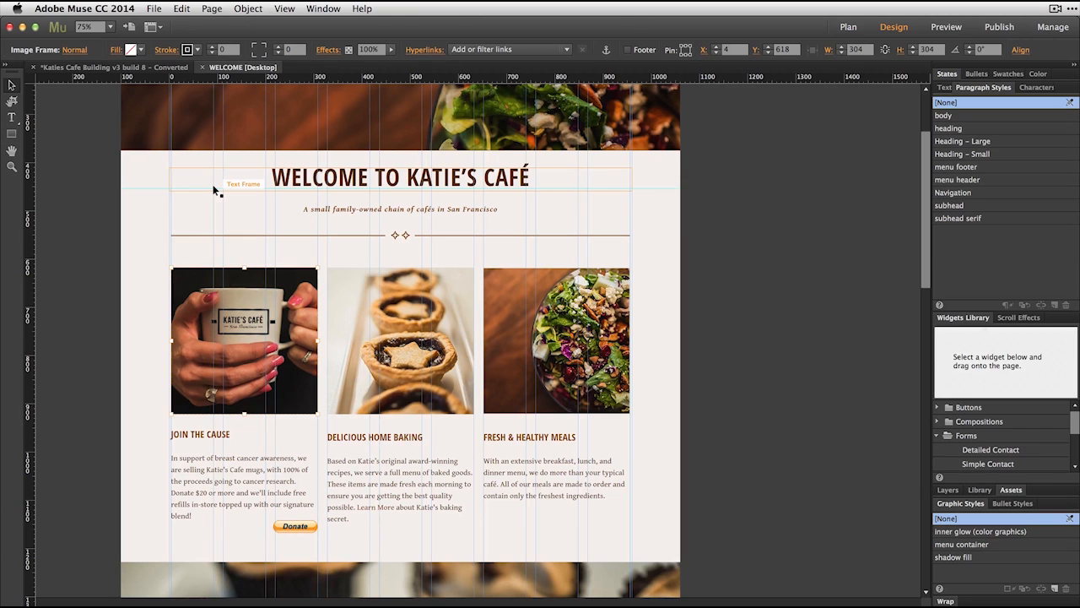
key("super+minus")
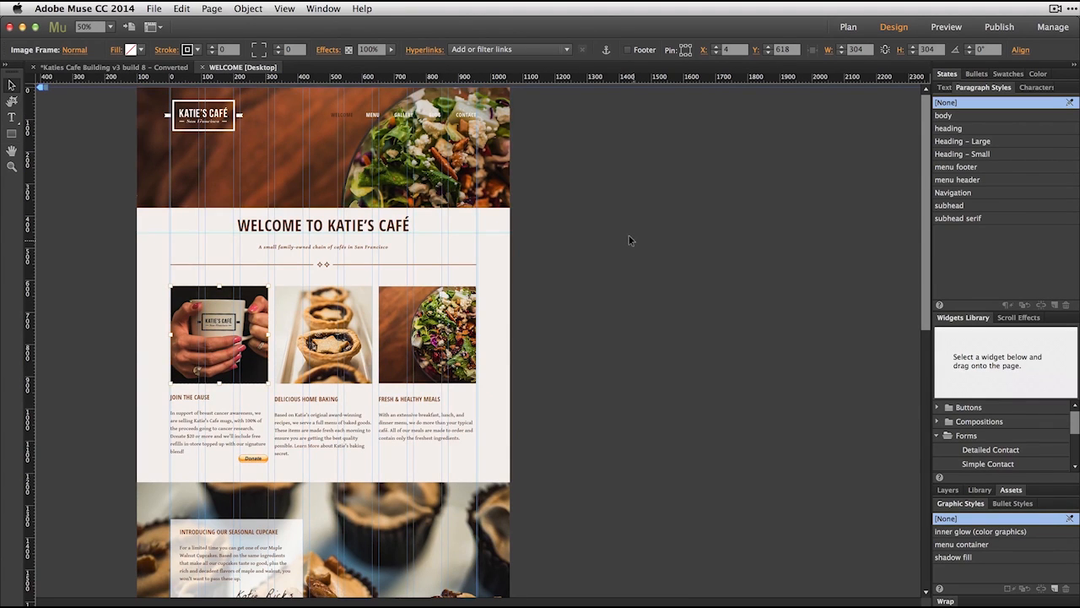
key("super+semicolon")
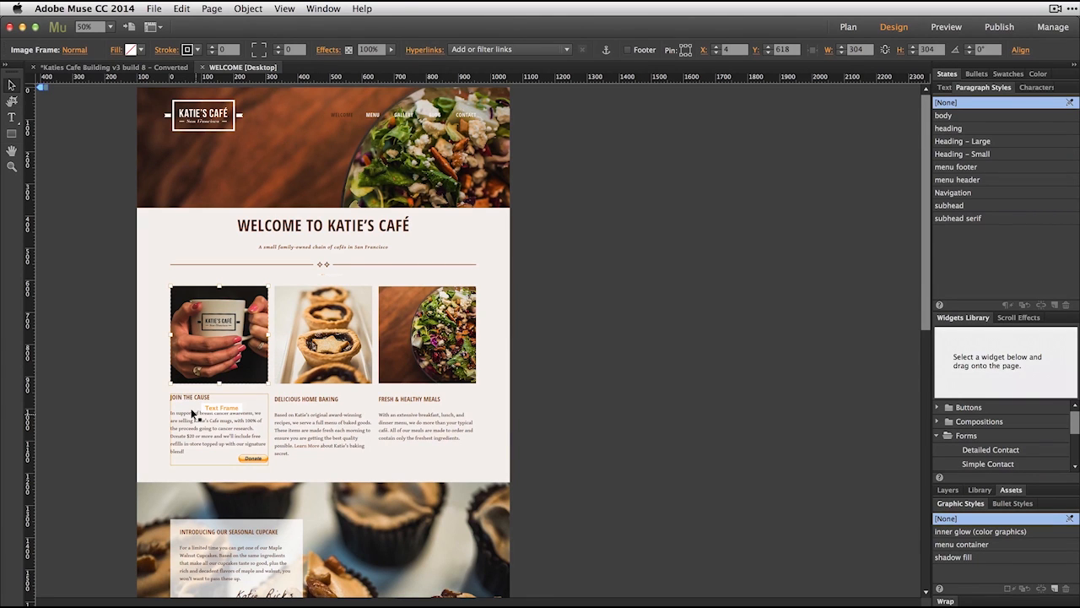
left_click(276, 230)
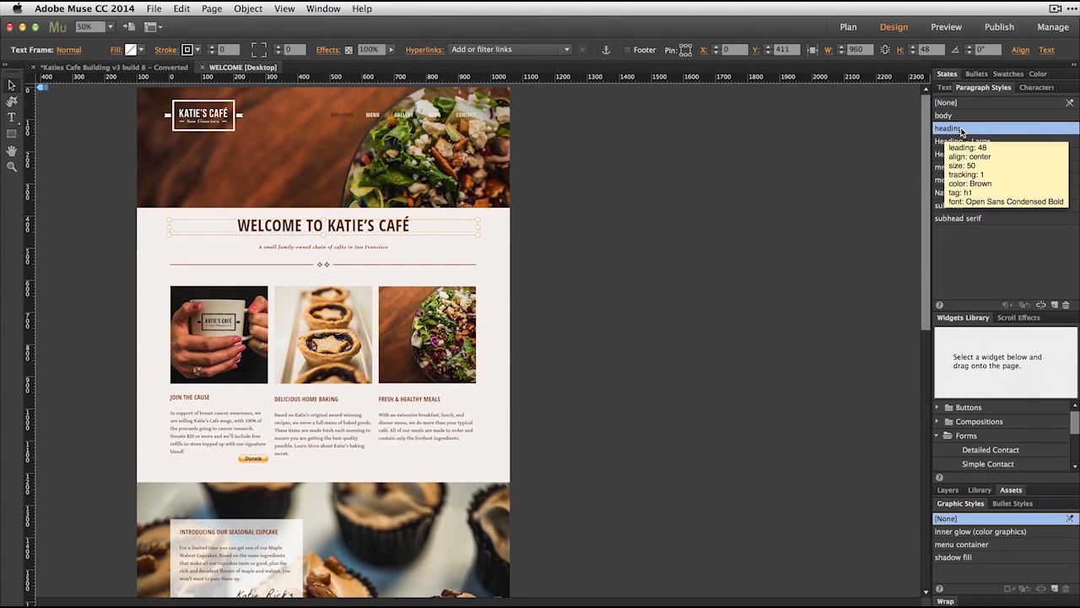
mouse_move(949, 128)
double_click(984, 133)
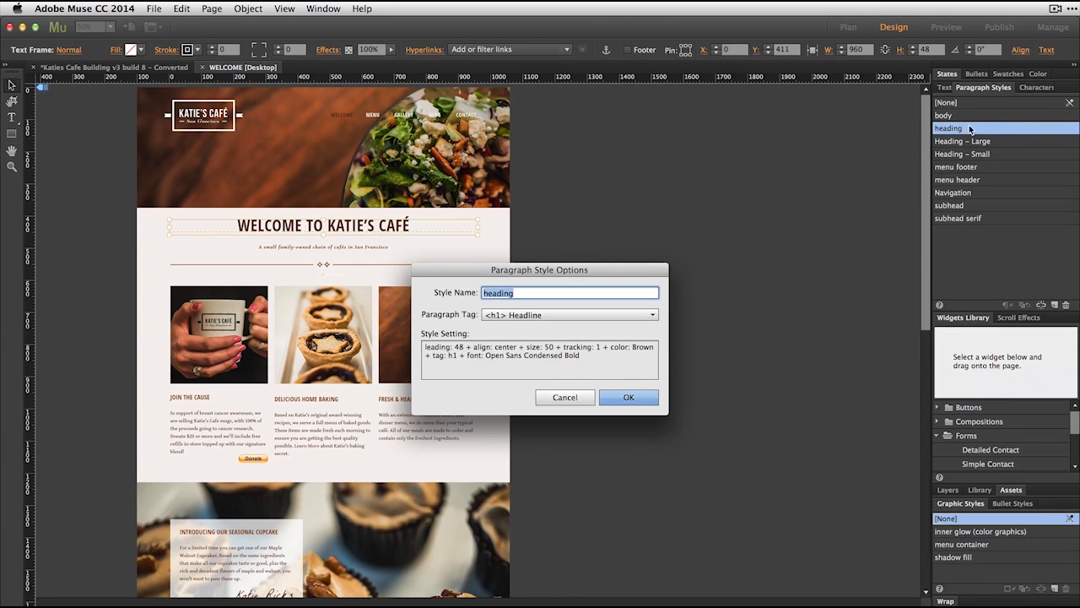
left_click(571, 316)
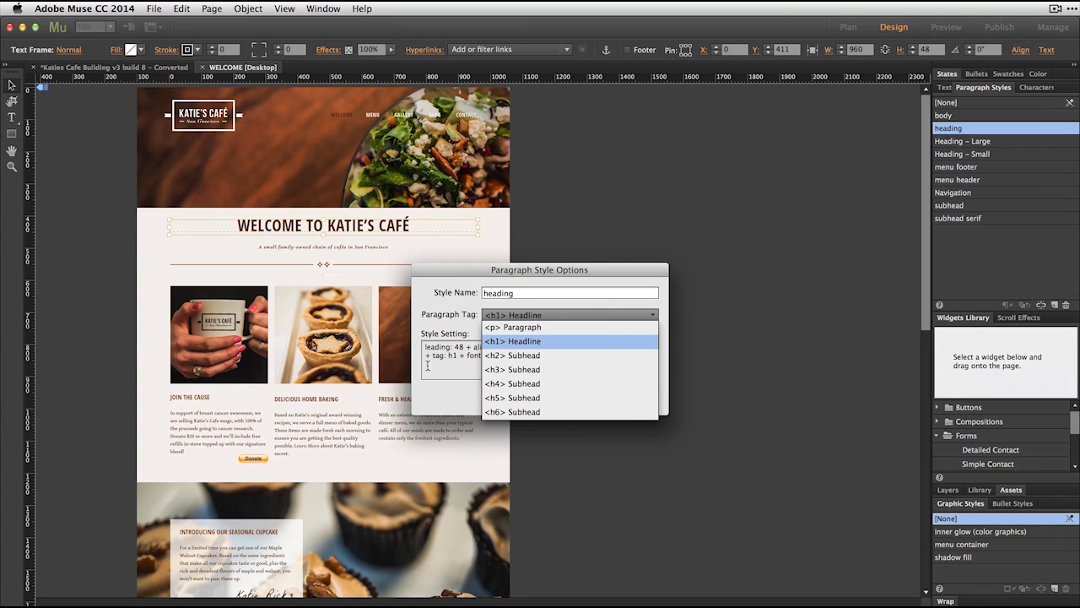
left_click(456, 408)
left_click(582, 399)
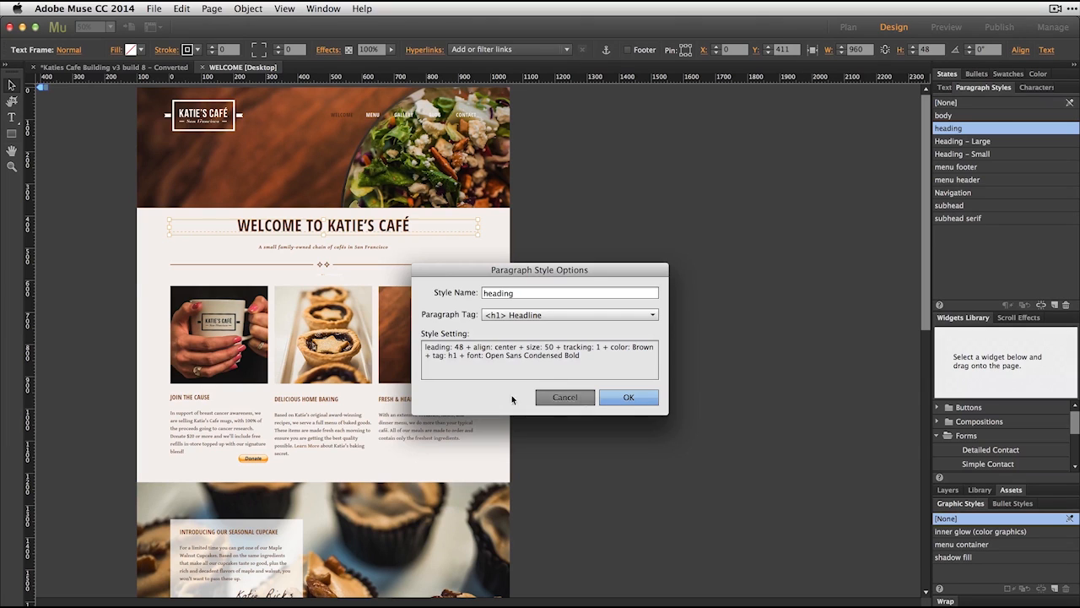
left_click(198, 399)
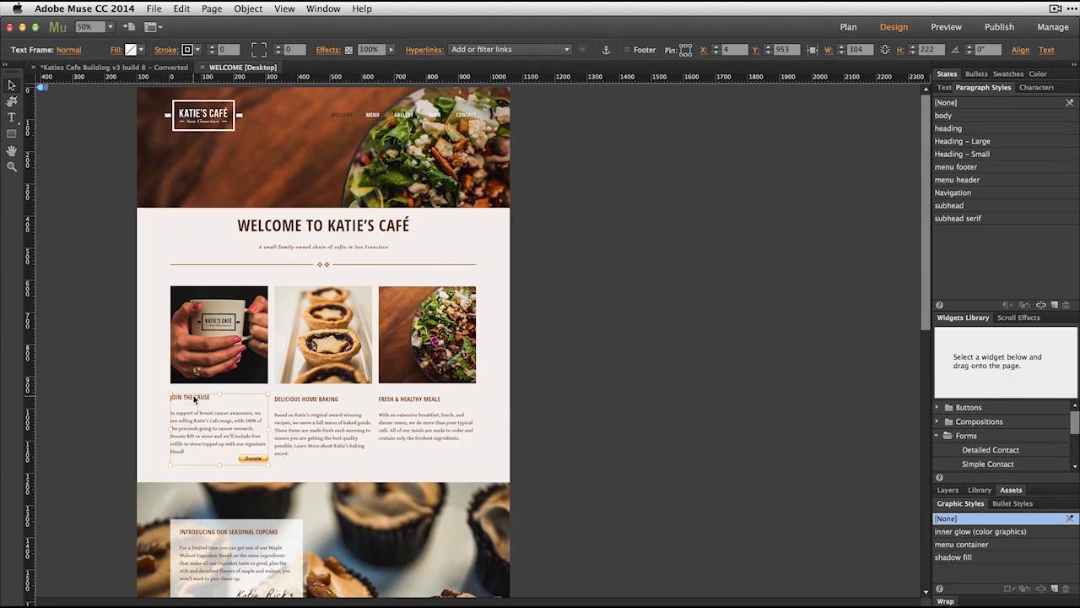
double_click(188, 399)
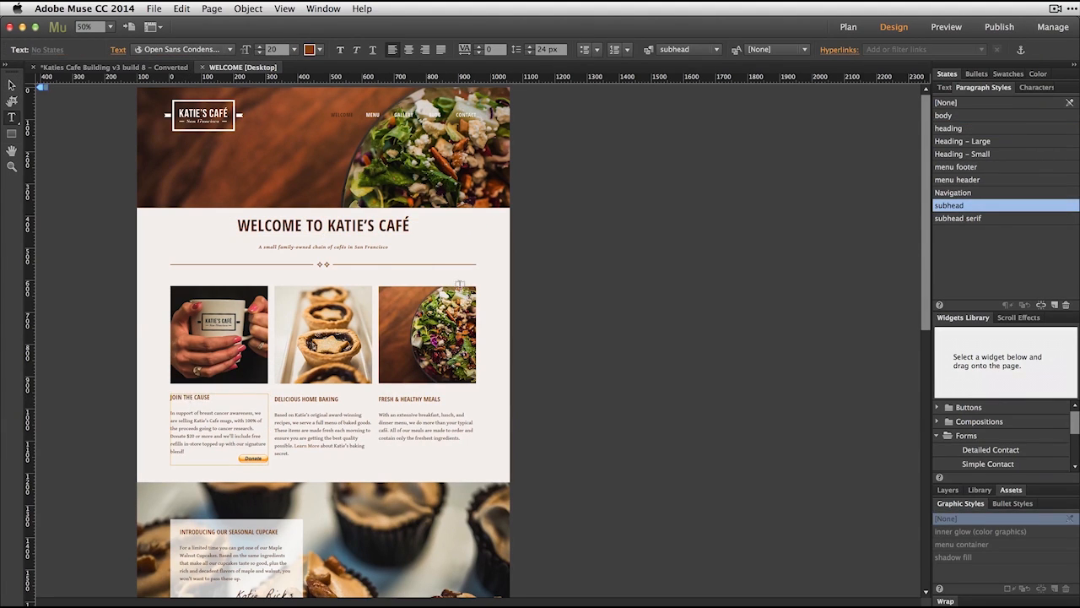
double_click(985, 206)
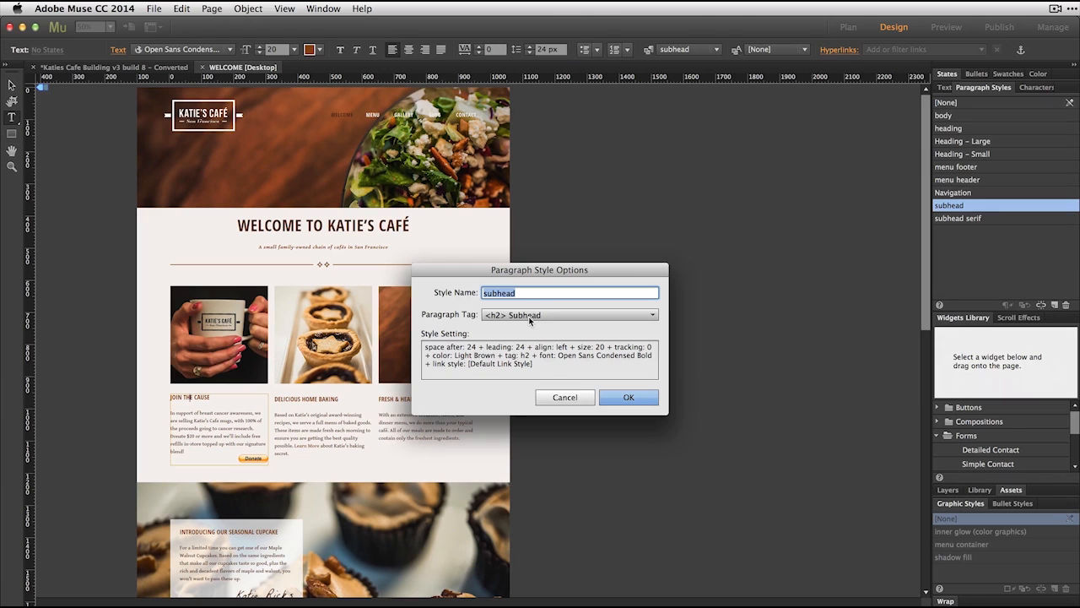
left_click(551, 399)
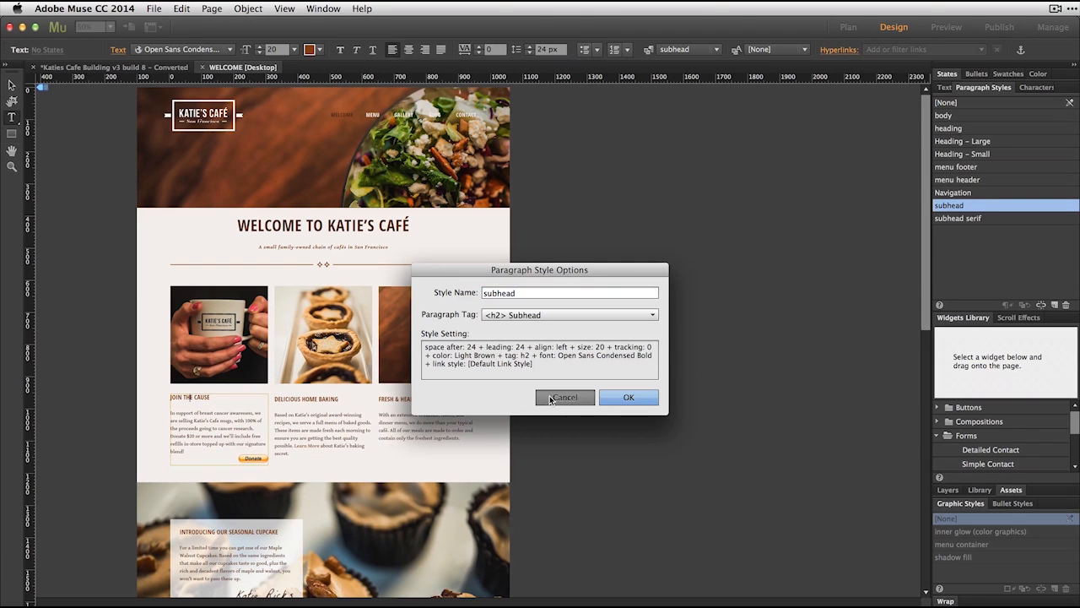
left_click(552, 399)
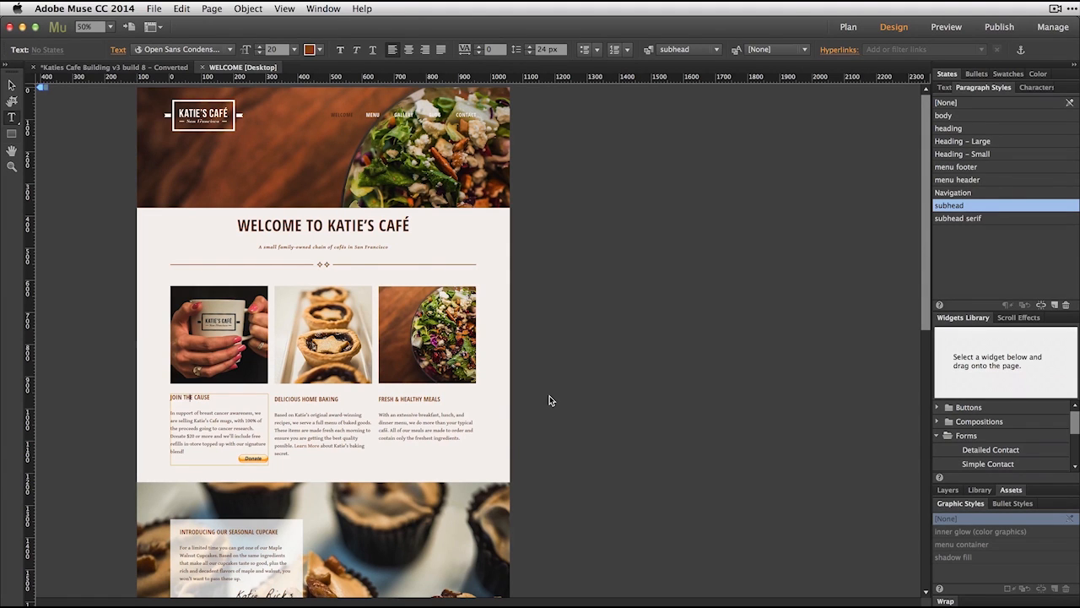
Step: Confirm the Fresh & Healthy Meals body text uses the <p> Paragraph tag, then return to Plan view
triple_click(435, 429)
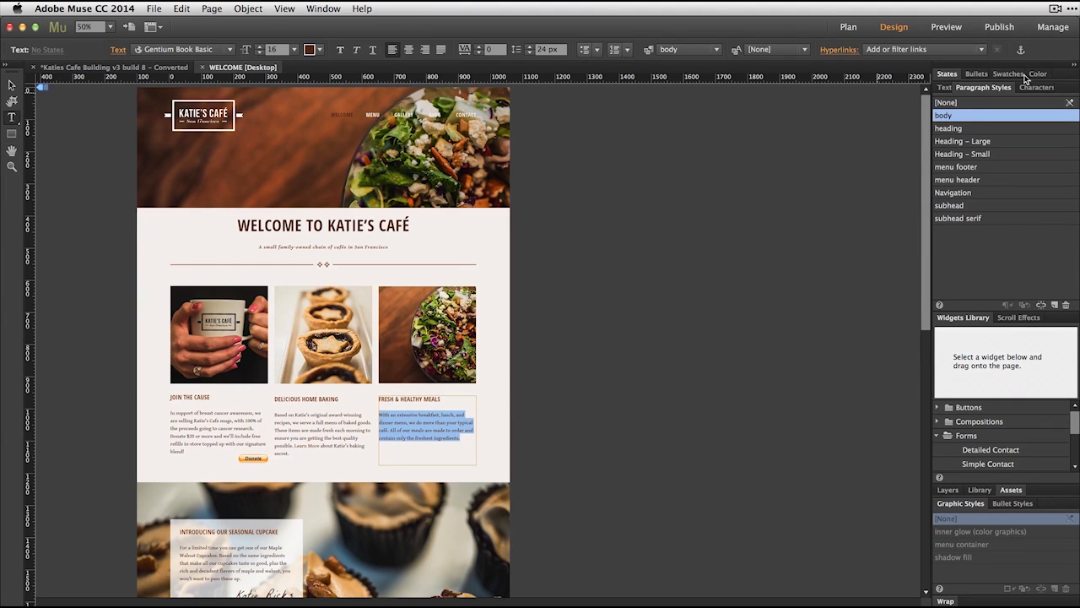
left_click(944, 88)
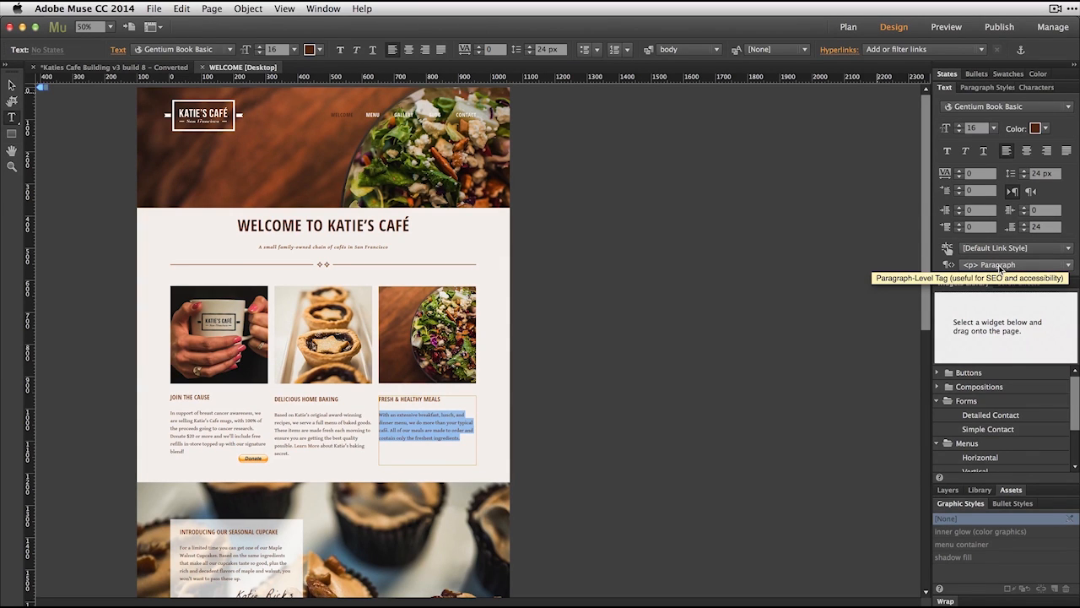
left_click(15, 87)
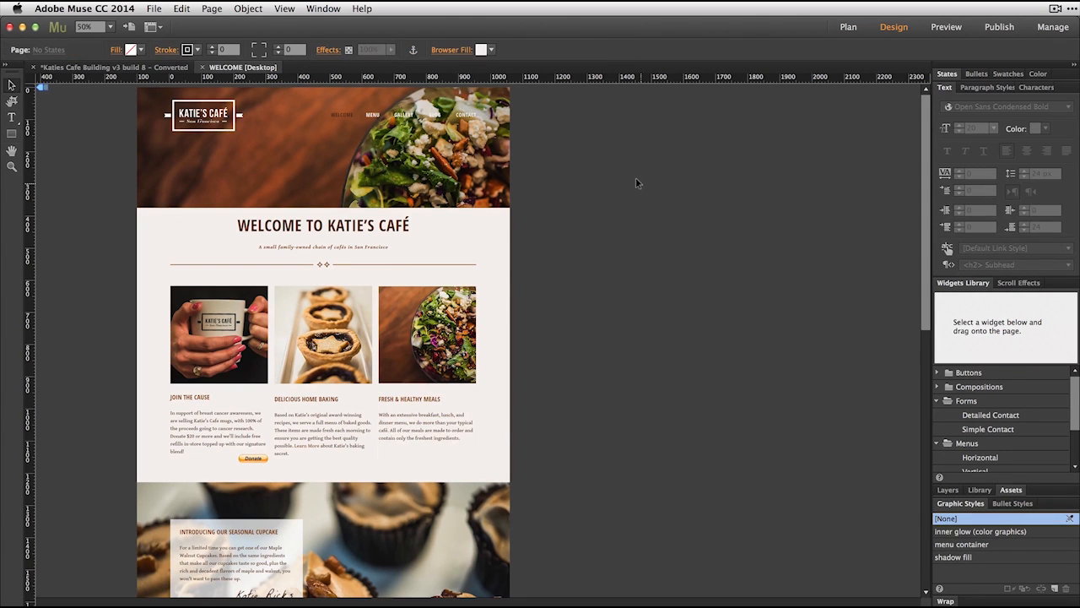
key("super+m")
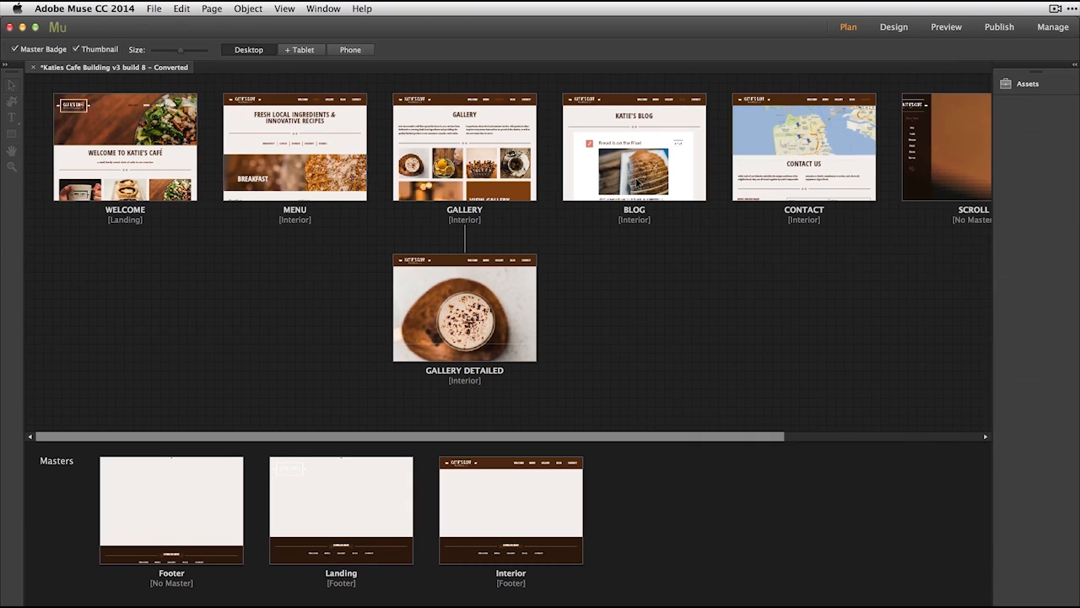
key("Tab")
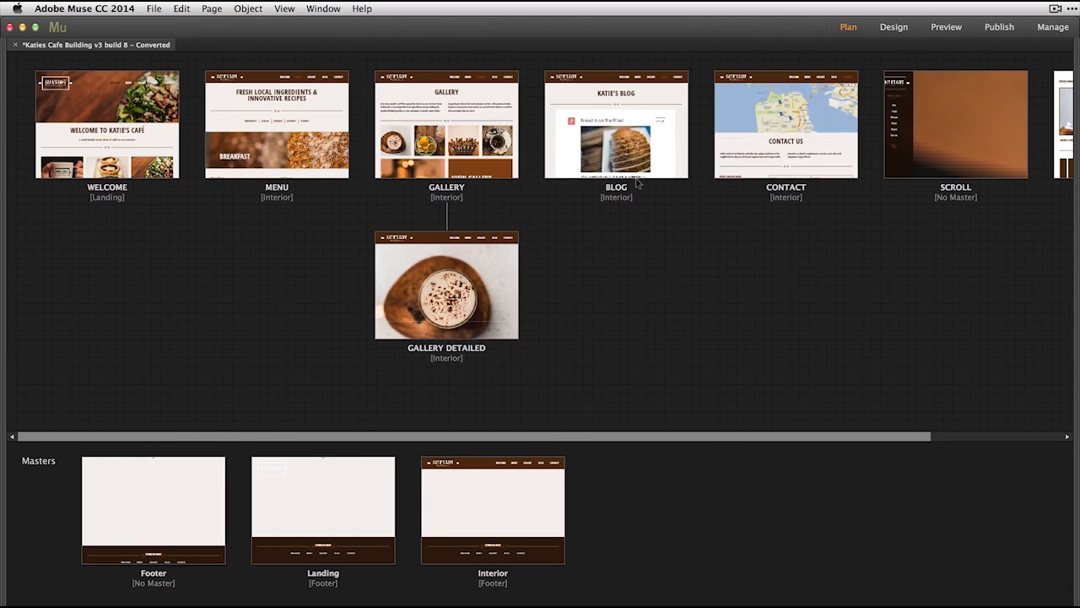
left_click(154, 10)
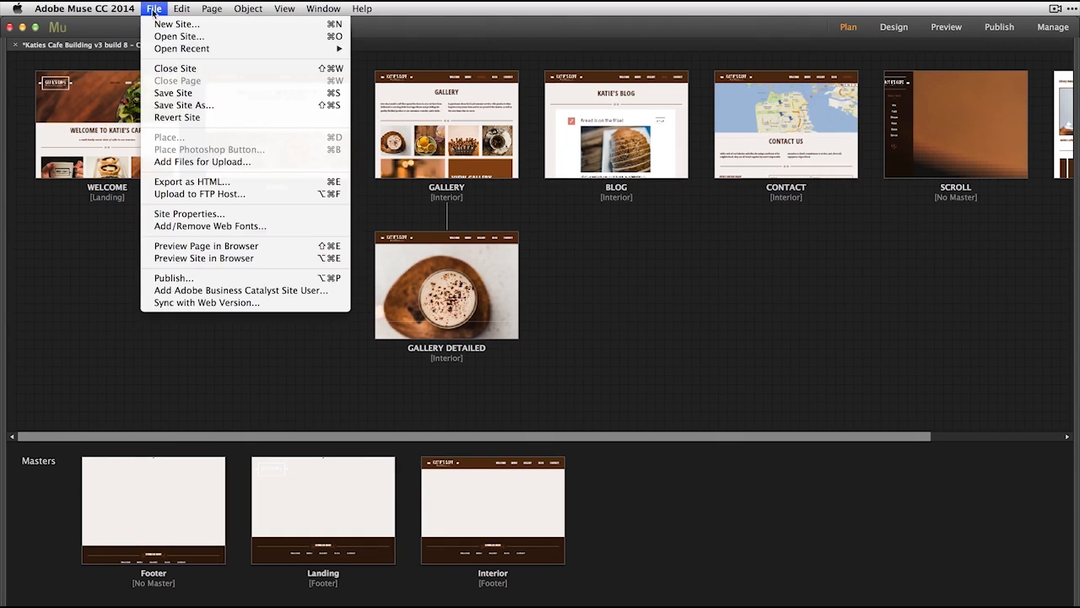
left_click(80, 249)
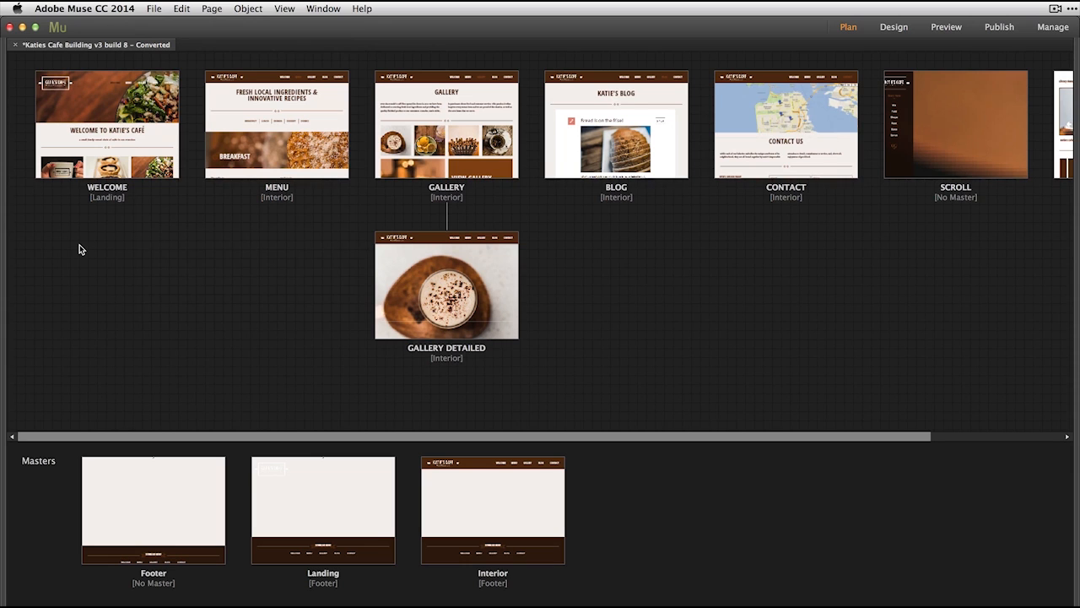
key("super+Tab")
Step: In Finder's katies-cafe folder, Quick Look sitemap.xml to show the exported site's URL entries
key("super+Tab")
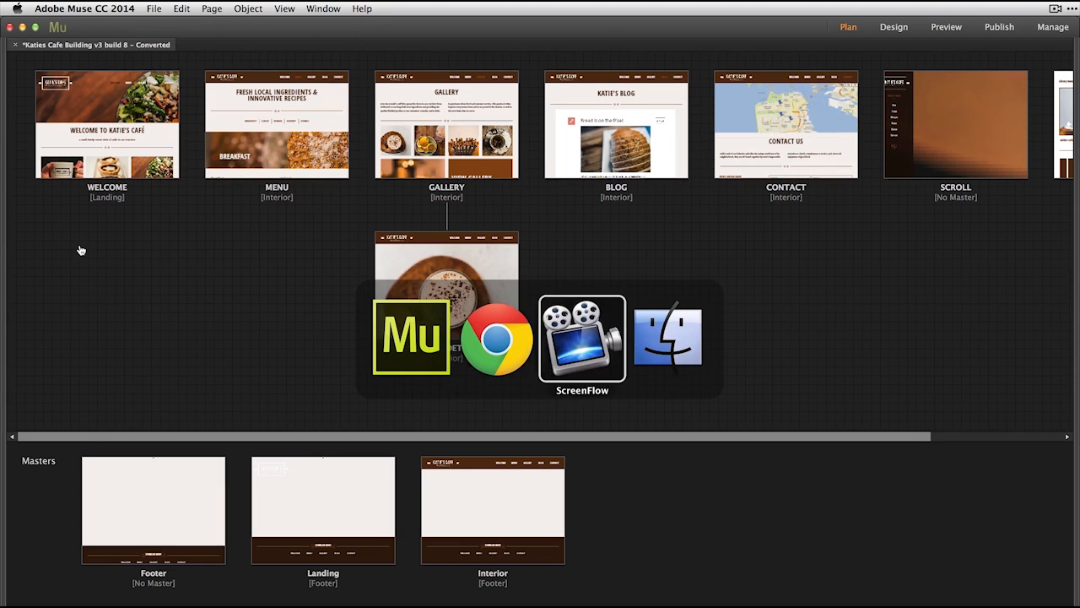
key("super+Tab")
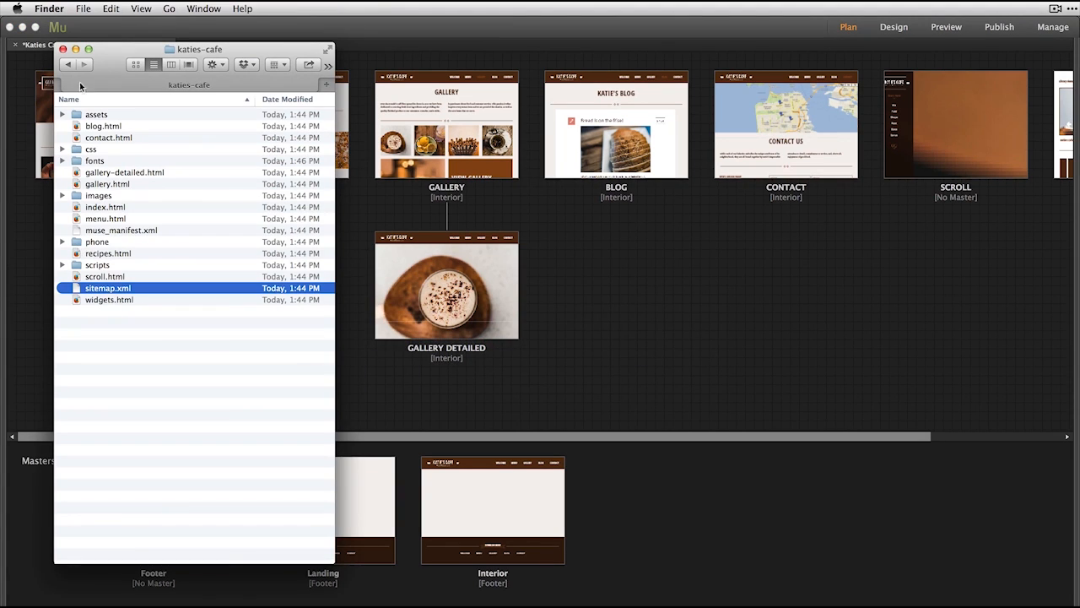
mouse_move(110, 49)
left_mouse_down()
mouse_move(193, 49)
mouse_move(200, 37)
left_mouse_up()
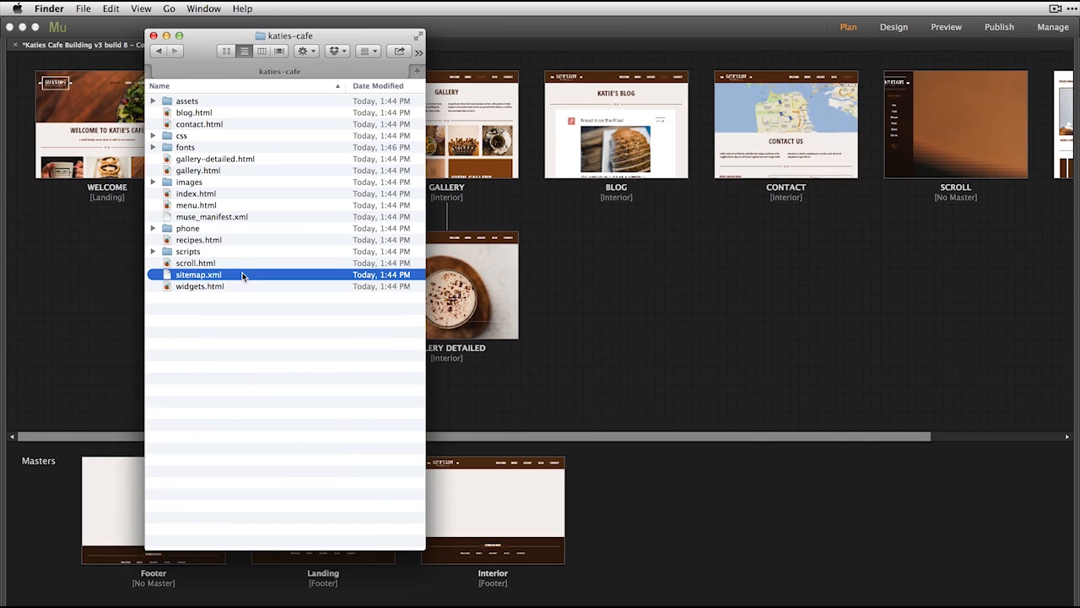
key("space")
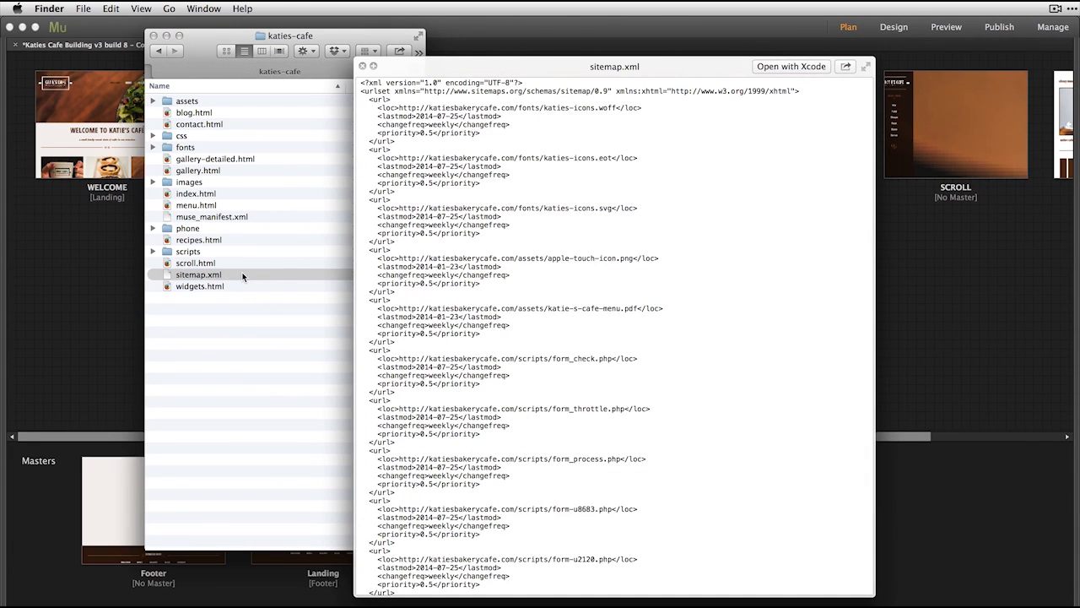